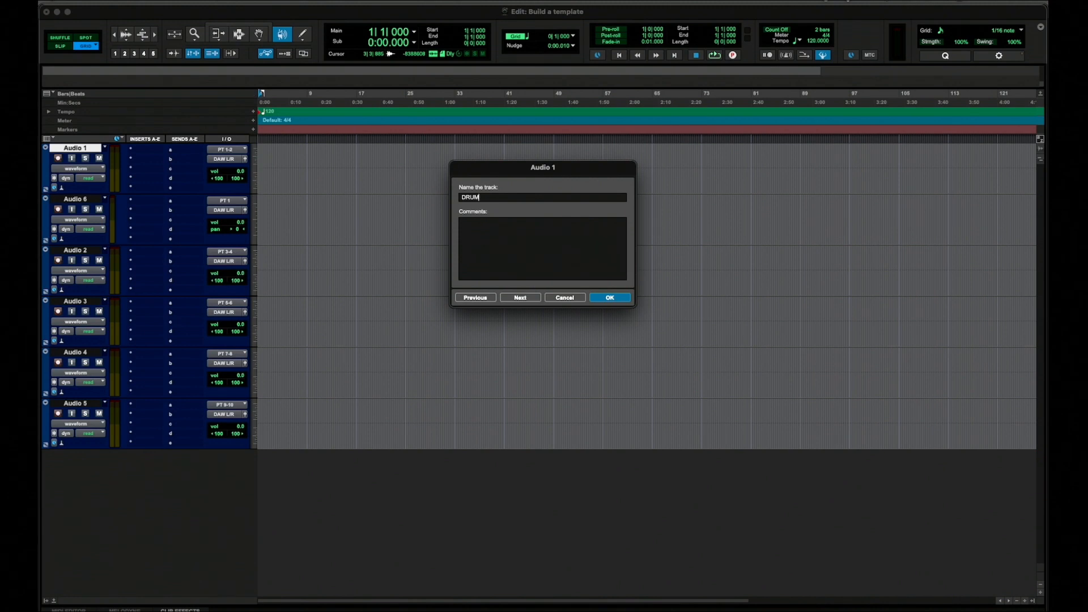
# Name the six audio tracks DRUMS, BASS, RYTH GTYR, LEAD GTR, LEAD VOX and BG VOX in order
pyautogui.press('super+Right')
pyautogui.write('BASS')
pyautogui.press('super+Right')
pyautogui.write('RYTH GTYR')
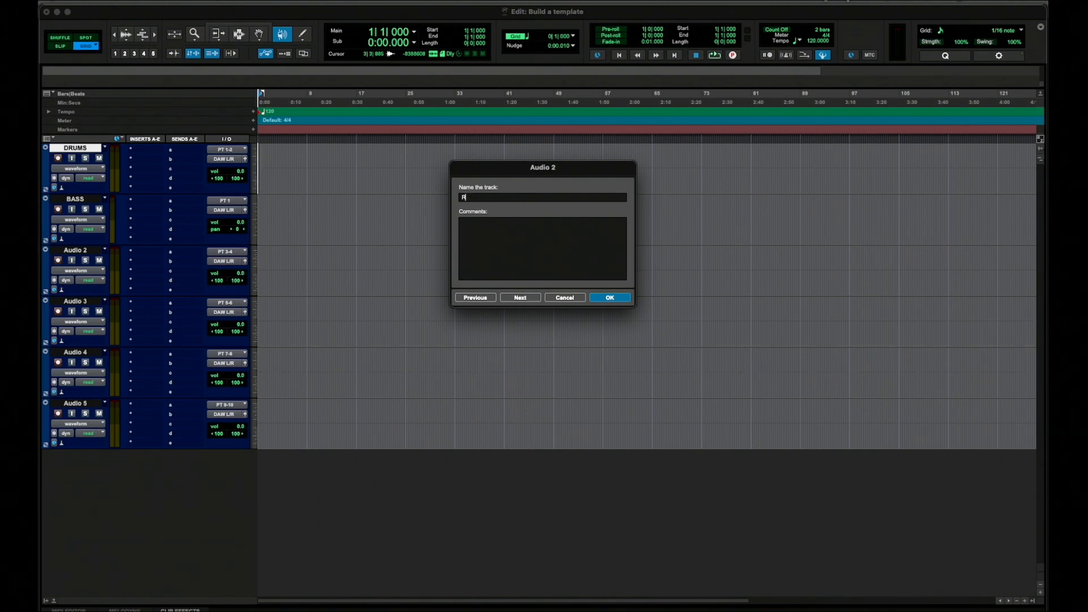
pyautogui.press('super+Right')
pyautogui.write('LEAD GTR')
pyautogui.press('super+Right')
pyautogui.write('LEAD VOX')
pyautogui.press('super+Right')
pyautogui.write('BG VOX')
pyautogui.press('Return')
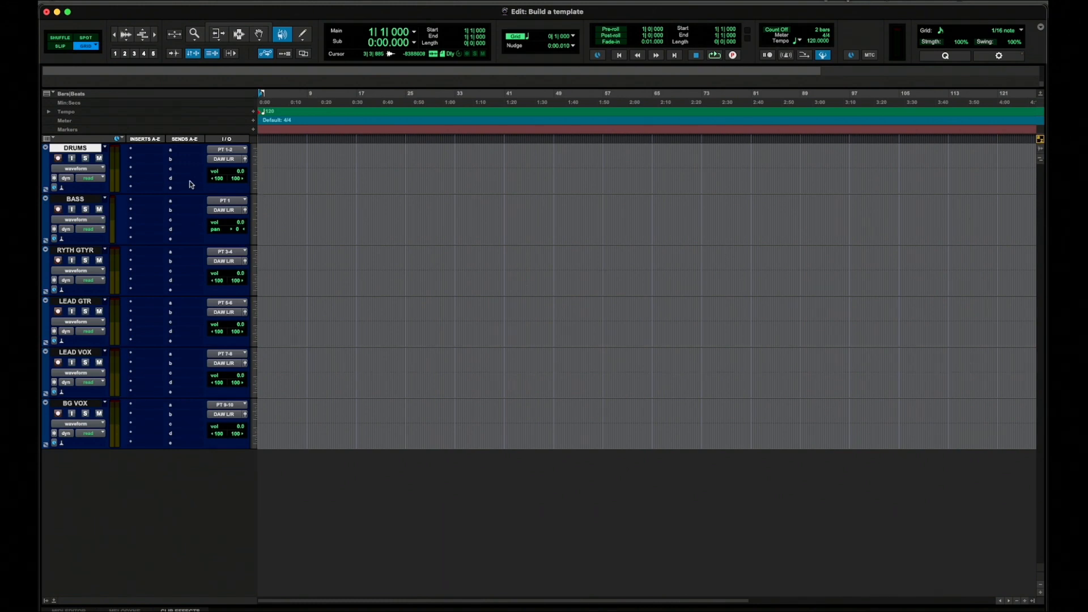
# Activate the Smart Tool and select timeline ranges on the DRUMS and BASS tracks
pyautogui.click(276, 160)
pyautogui.hotkey('F6', 'F7')
pyautogui.moveTo(287, 170); pyautogui.dragTo(385, 170)
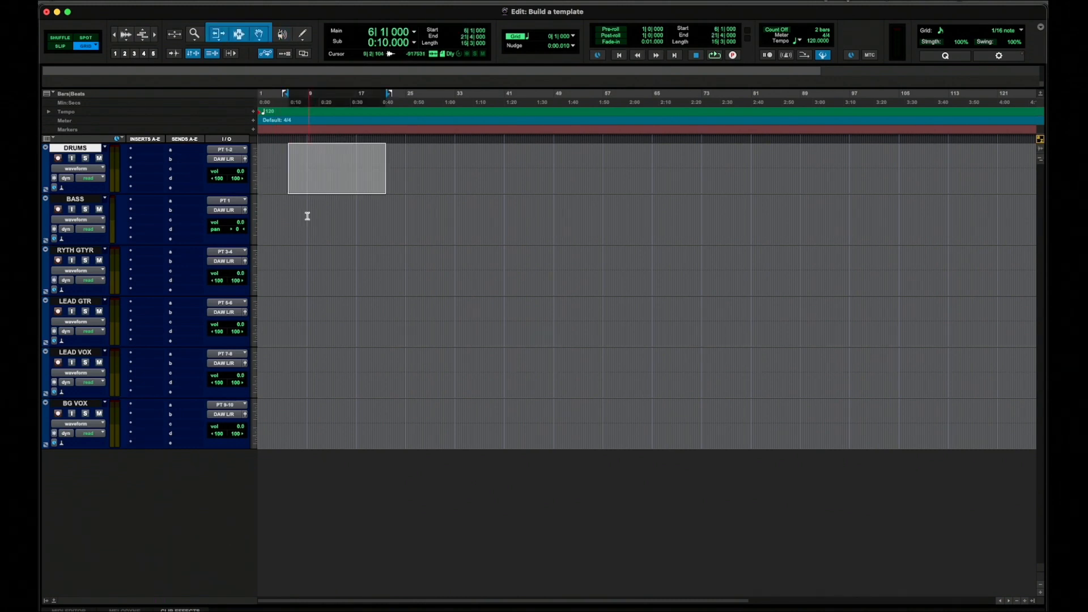
pyautogui.moveTo(306, 221); pyautogui.dragTo(408, 211)
pyautogui.click(301, 276)
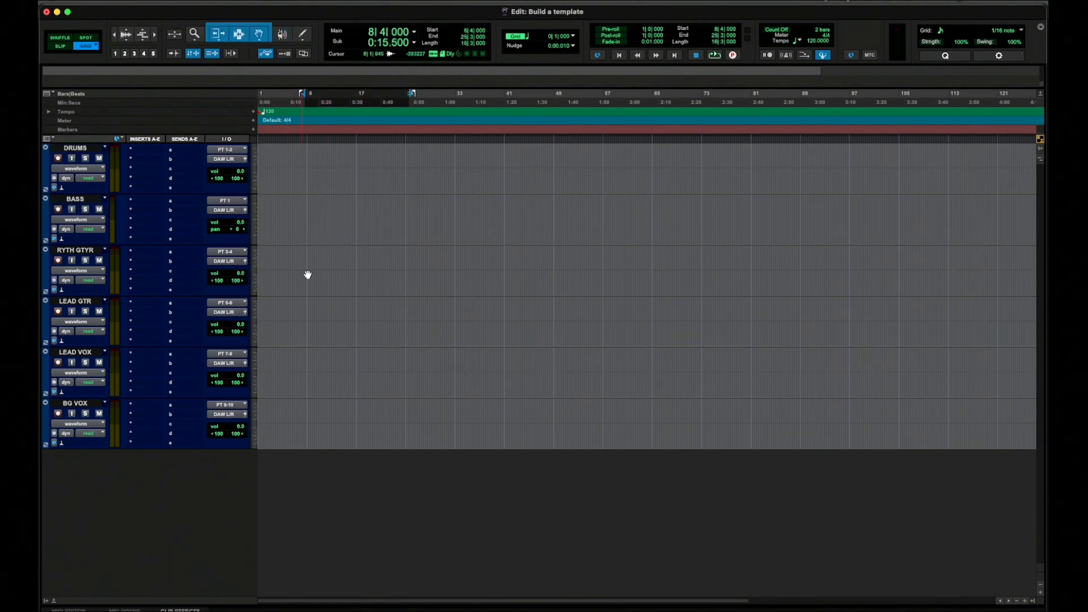
# Set the height of all six tracks, from DRUMS to BG VOX, to mini
pyautogui.click(78, 404)
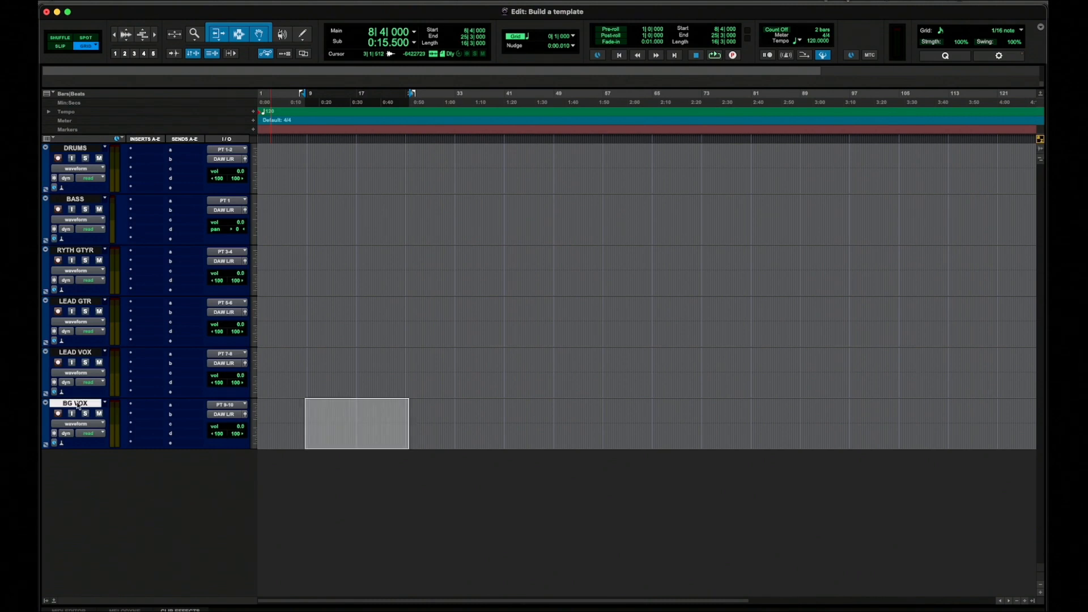
pyautogui.keyDown('shift'); pyautogui.click(73, 149); pyautogui.keyUp('shift')
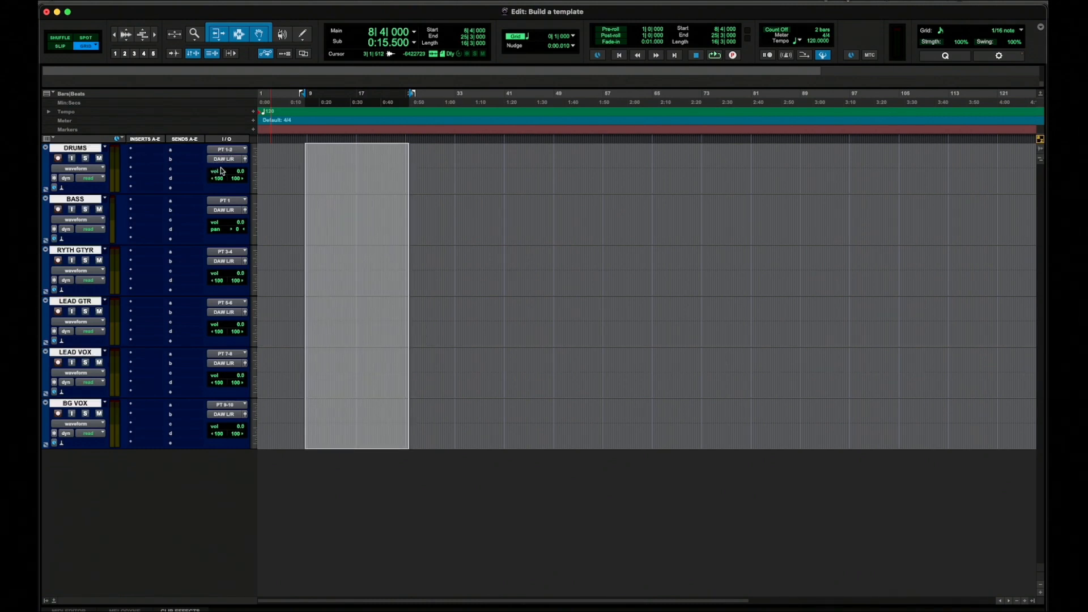
pyautogui.click(254, 169)
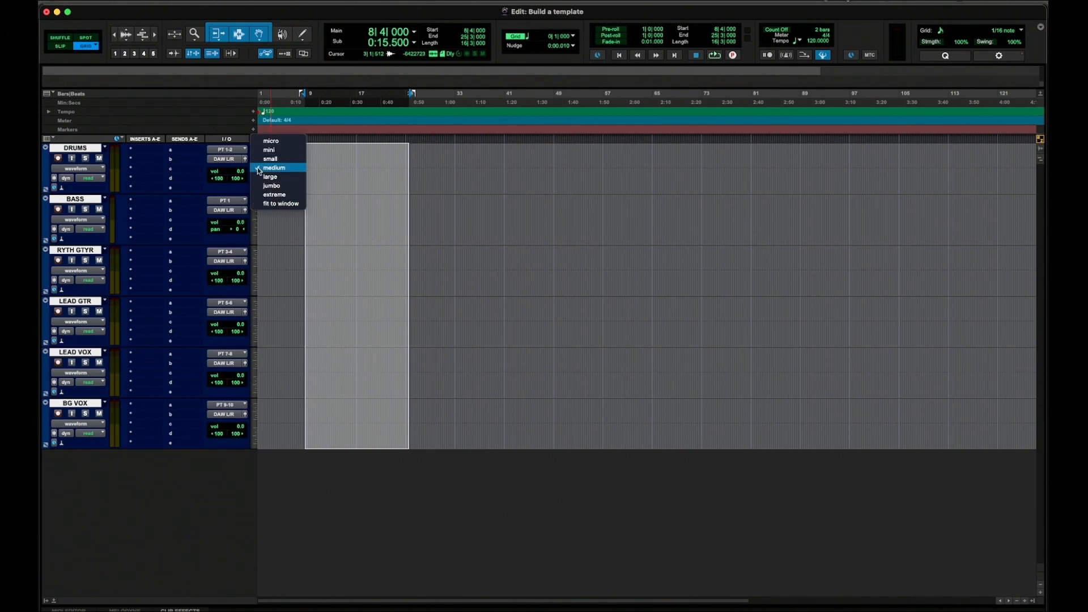
pyautogui.click(268, 149)
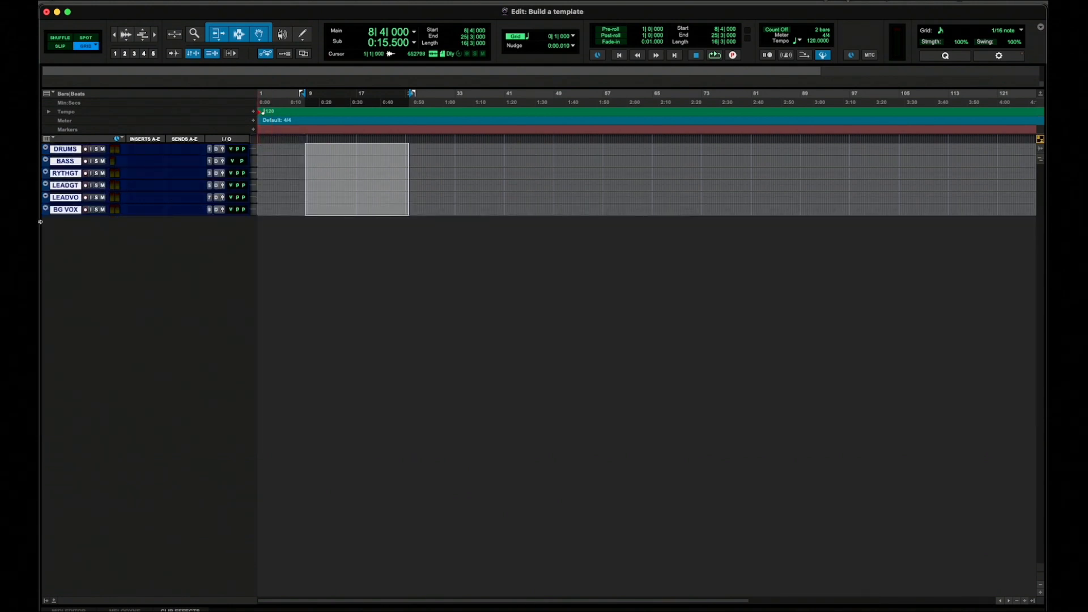
# Create a stereo routing folder named LEAD VOX below BG VOX and add four mono audio tracks inside it
pyautogui.keyDown('super'); pyautogui.click(66, 210); pyautogui.keyUp('super')
pyautogui.keyDown('super'); pyautogui.click(69, 210); pyautogui.keyUp('super')
pyautogui.press('super+shift+n')
pyautogui.click(436, 220)
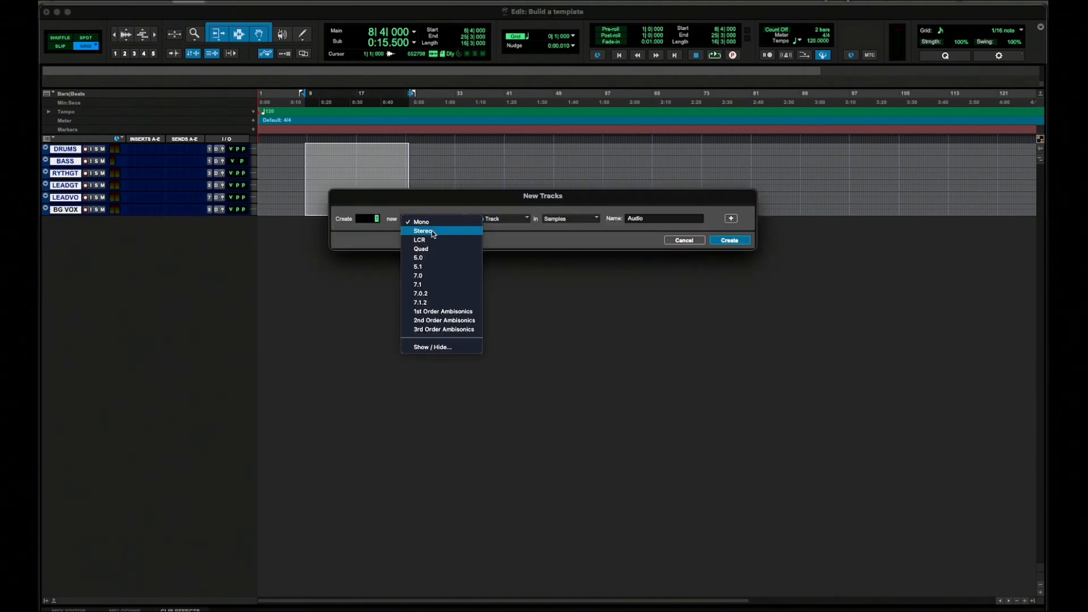
pyautogui.click(432, 232)
pyautogui.click(521, 219)
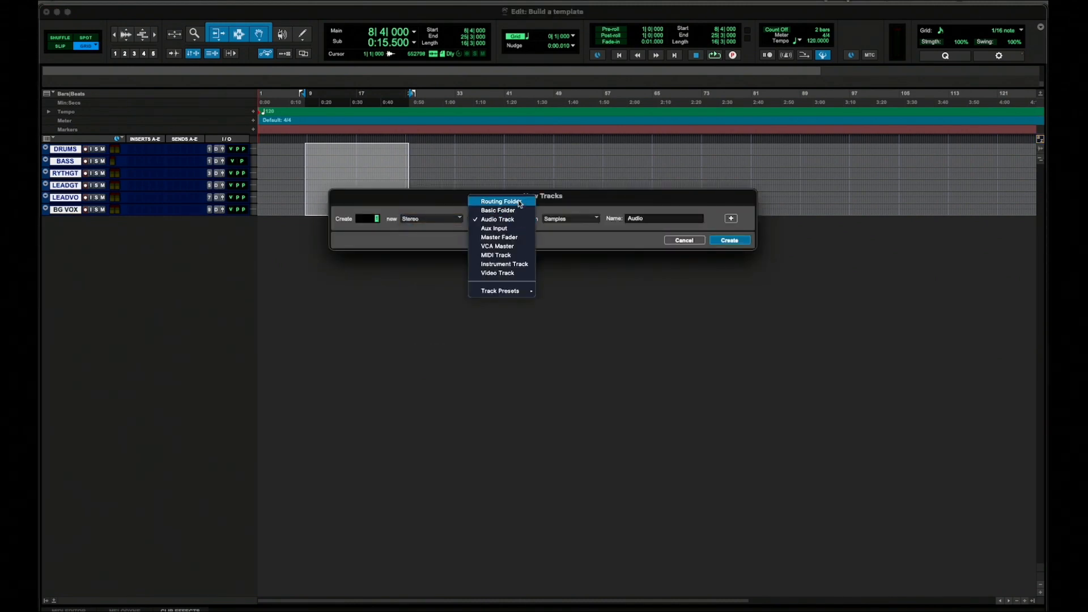
pyautogui.click(520, 202)
pyautogui.doubleClick(653, 219)
pyautogui.write('LEAD VOX')
pyautogui.press('Return')
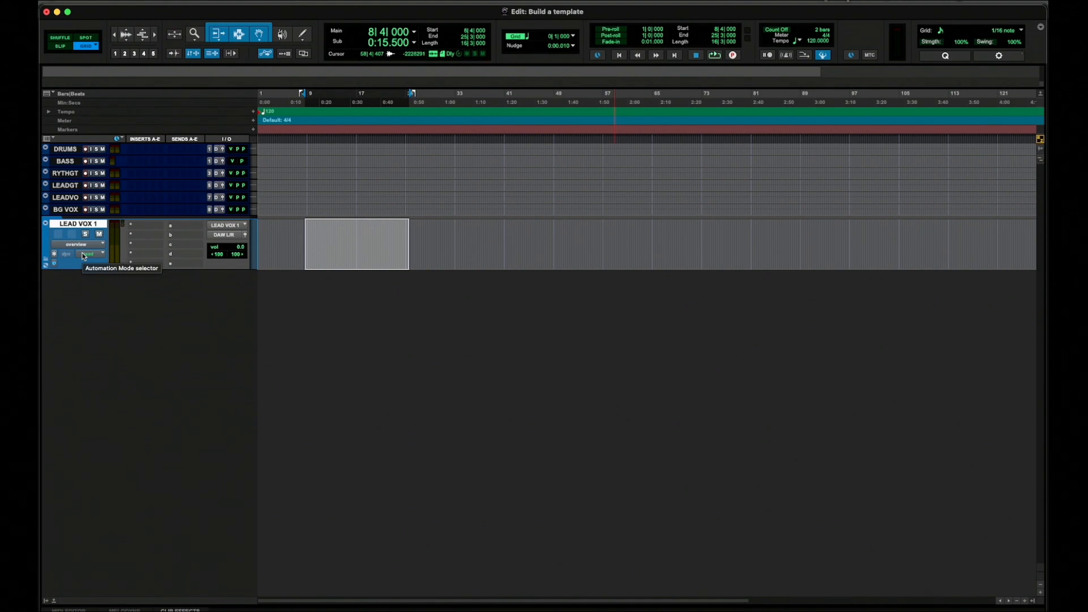
pyautogui.press('super+shift+n')
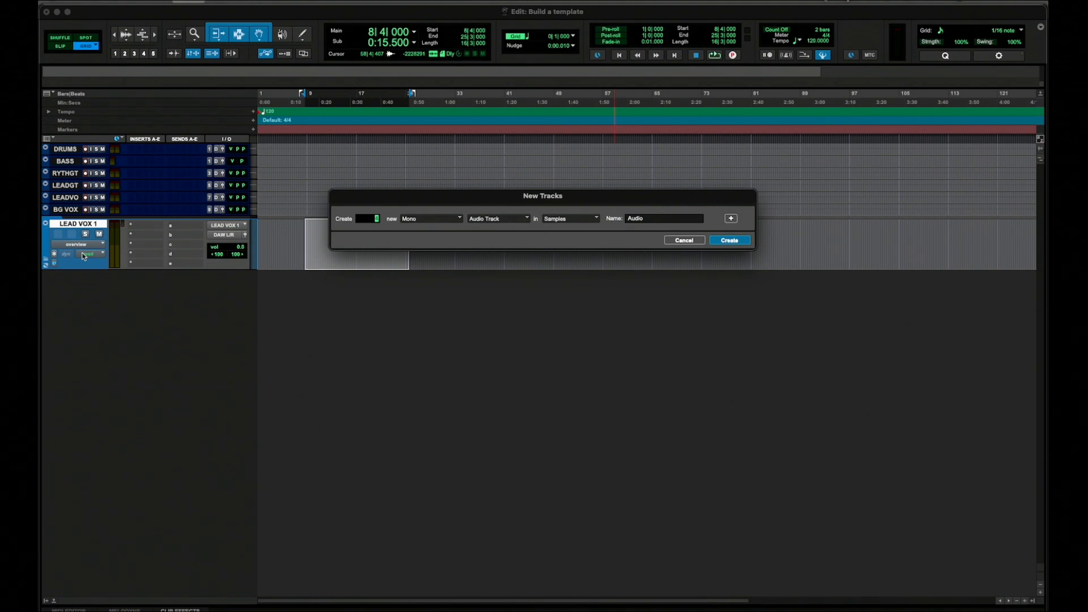
pyautogui.click(721, 243)
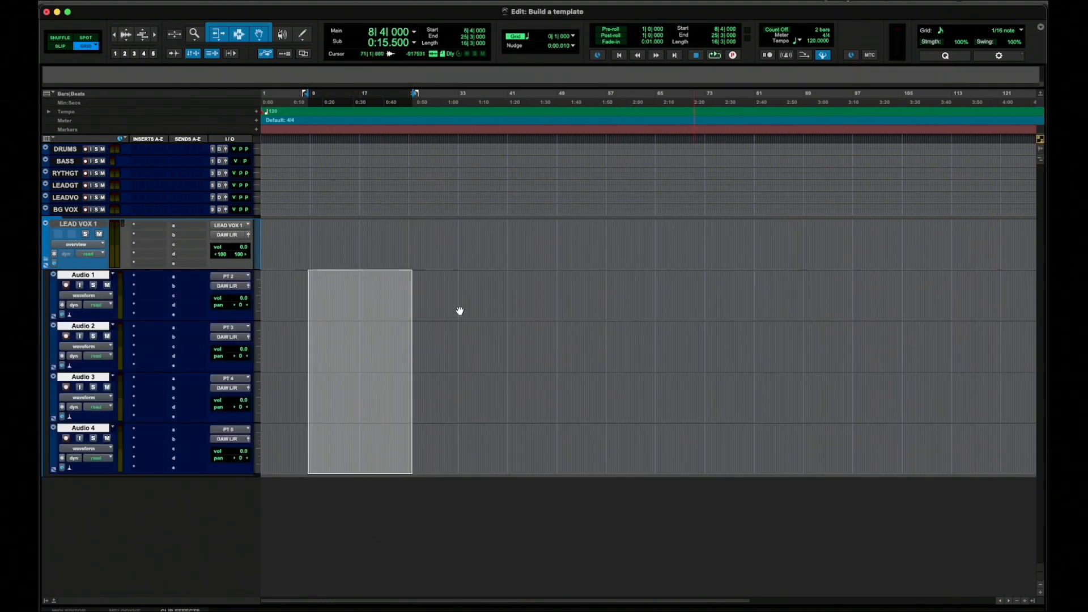
# Colour the Audio 1 track red and rename it MIC IN
pyautogui.doubleClick(54, 292)
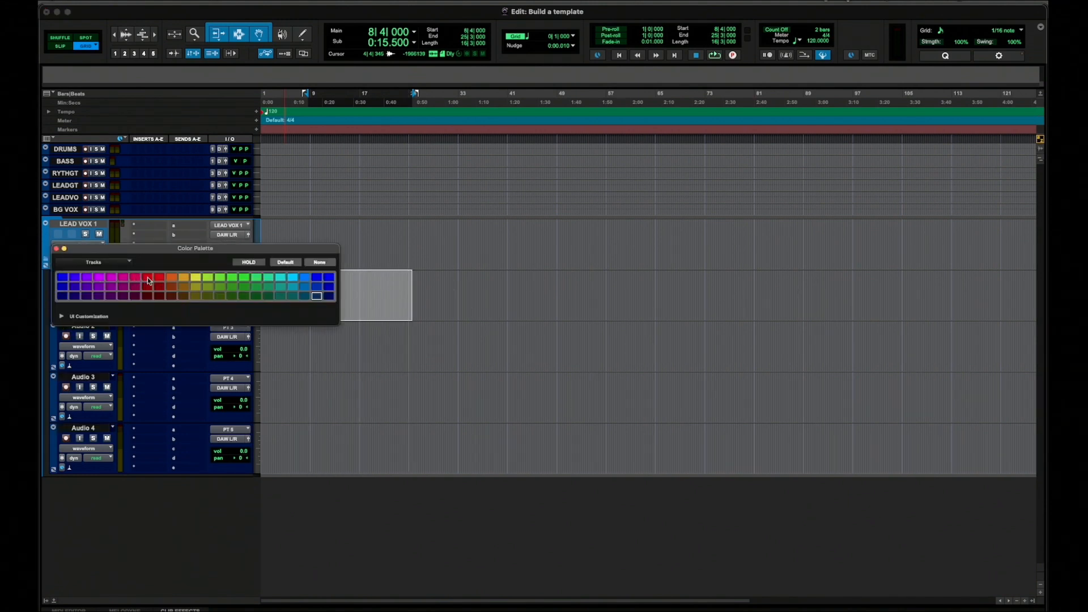
pyautogui.click(159, 284)
pyautogui.click(56, 248)
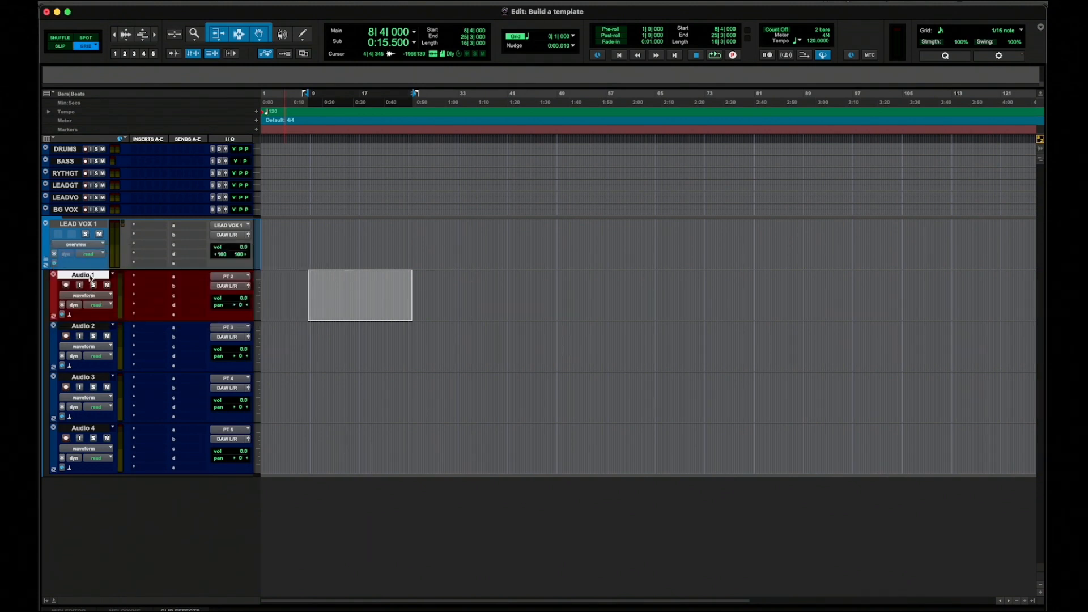
pyautogui.doubleClick(91, 277)
pyautogui.write('MIC IN')
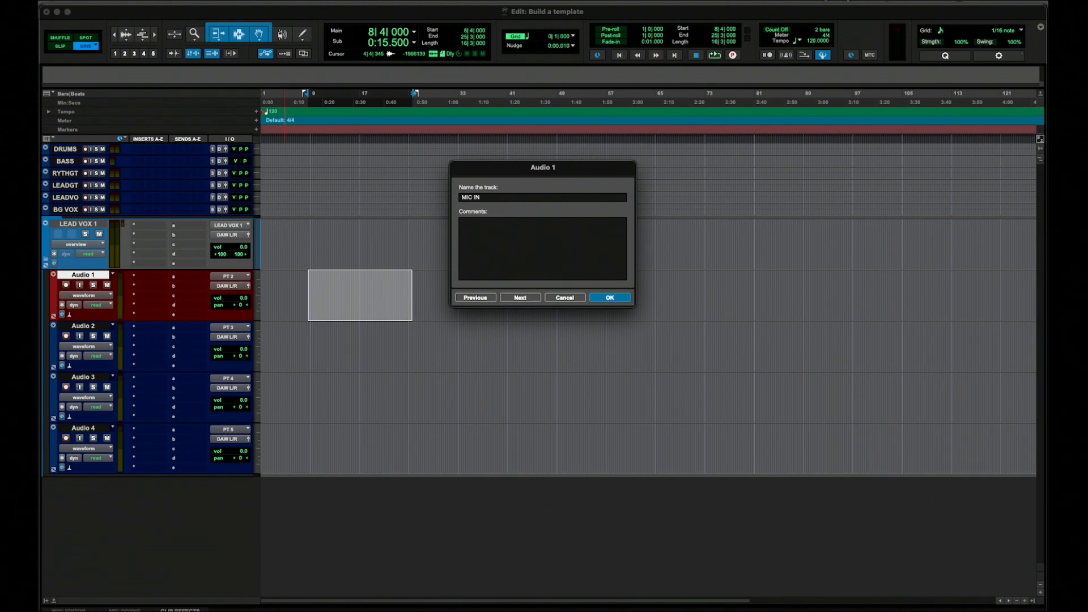
pyautogui.press('Return')
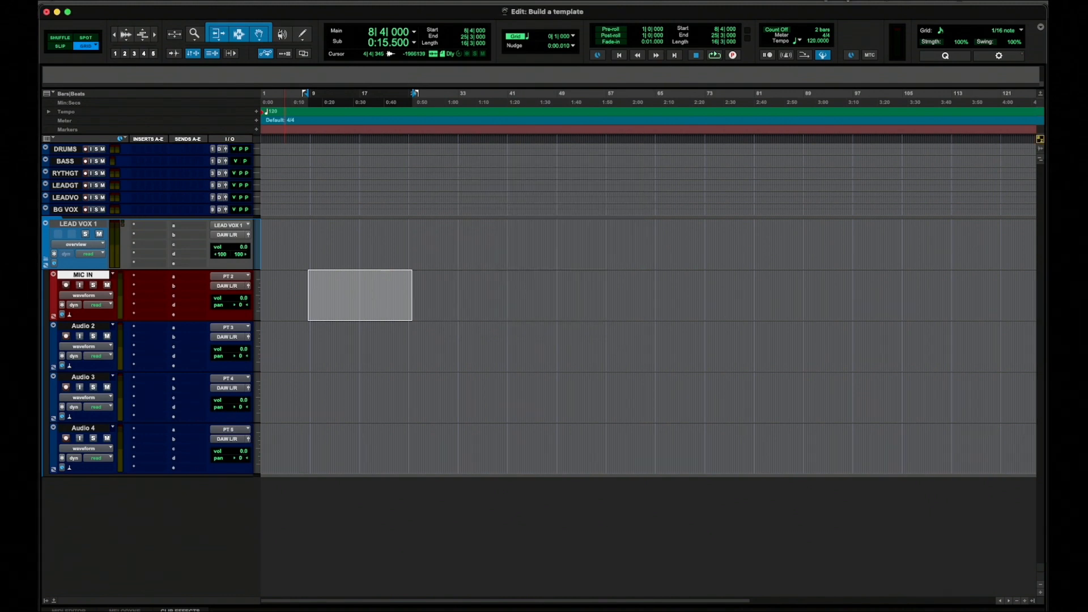
# Add a send on MIC IN to a new stereo aux input track named VERB, and close the send window
pyautogui.click(189, 279)
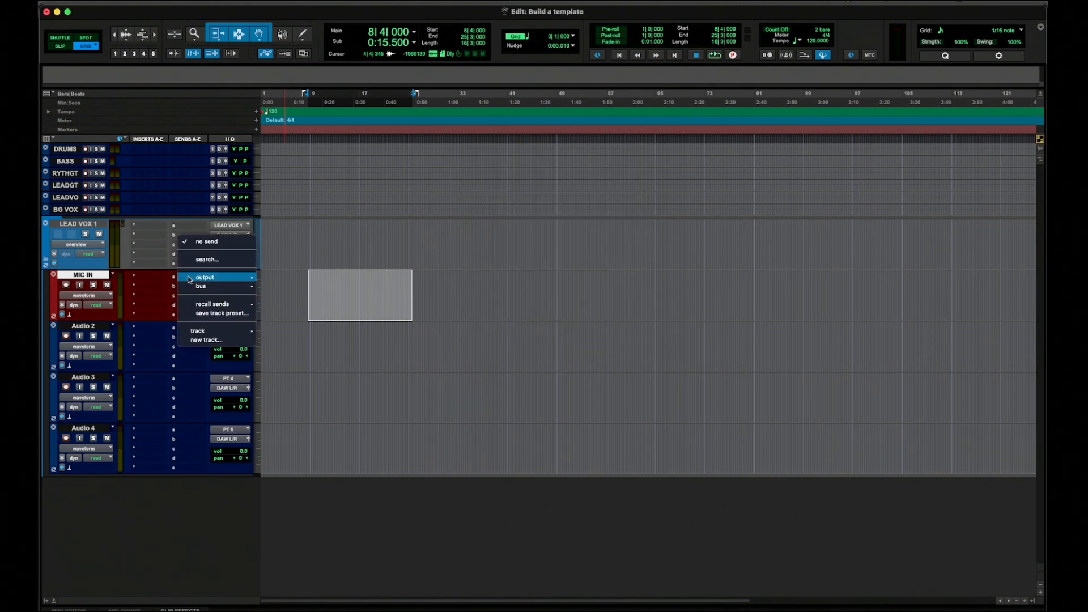
pyautogui.click(206, 340)
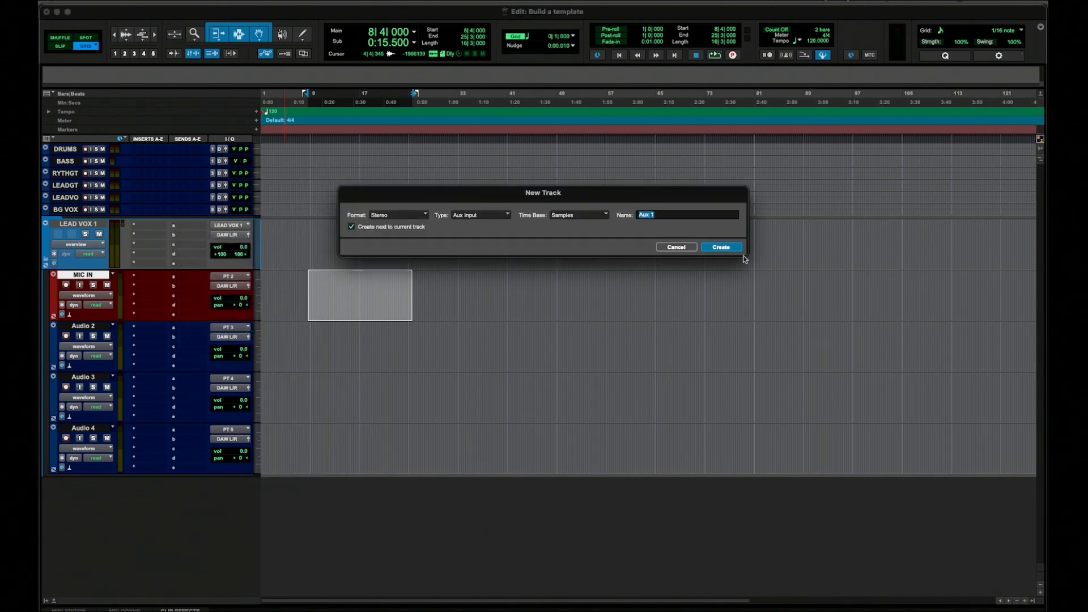
pyautogui.write('RERB')
pyautogui.press('Return')
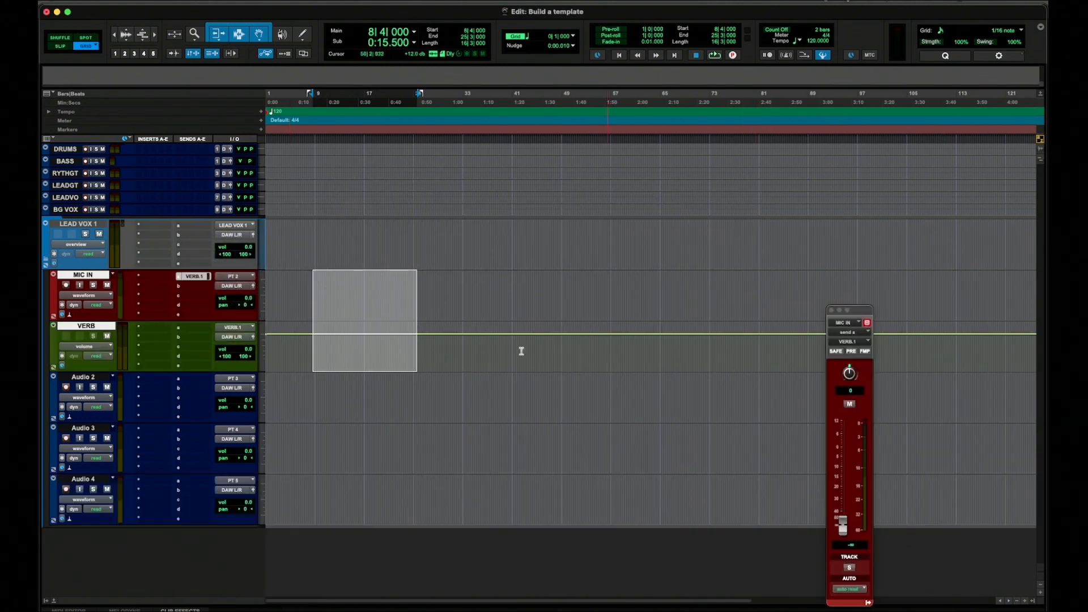
pyautogui.click(831, 311)
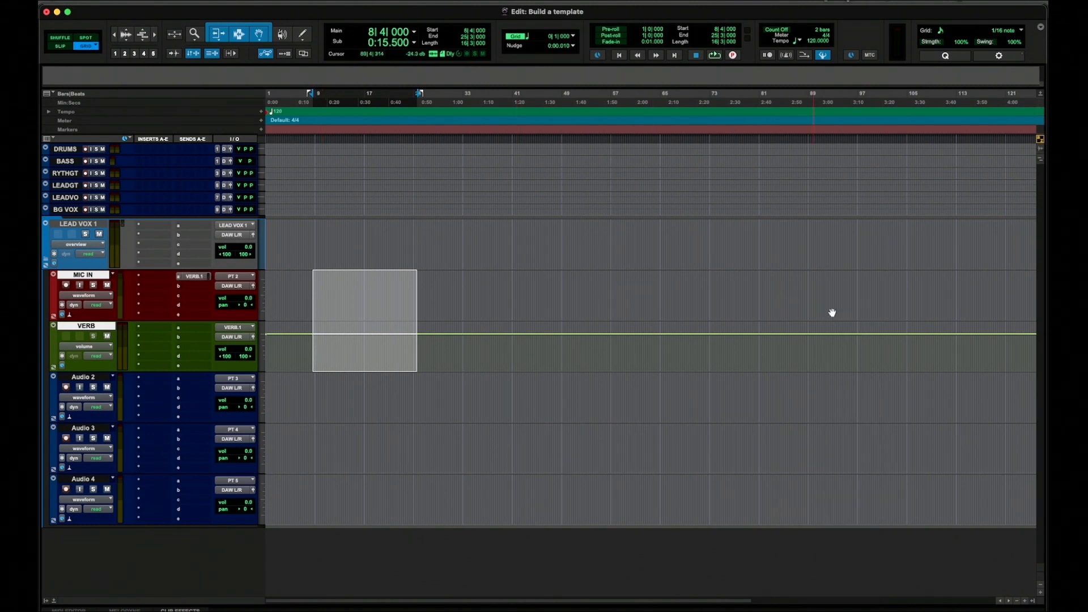
# Insert H-Reverb on the VERB track, close the plug-in window and clear the timeline selection
pyautogui.click(152, 328)
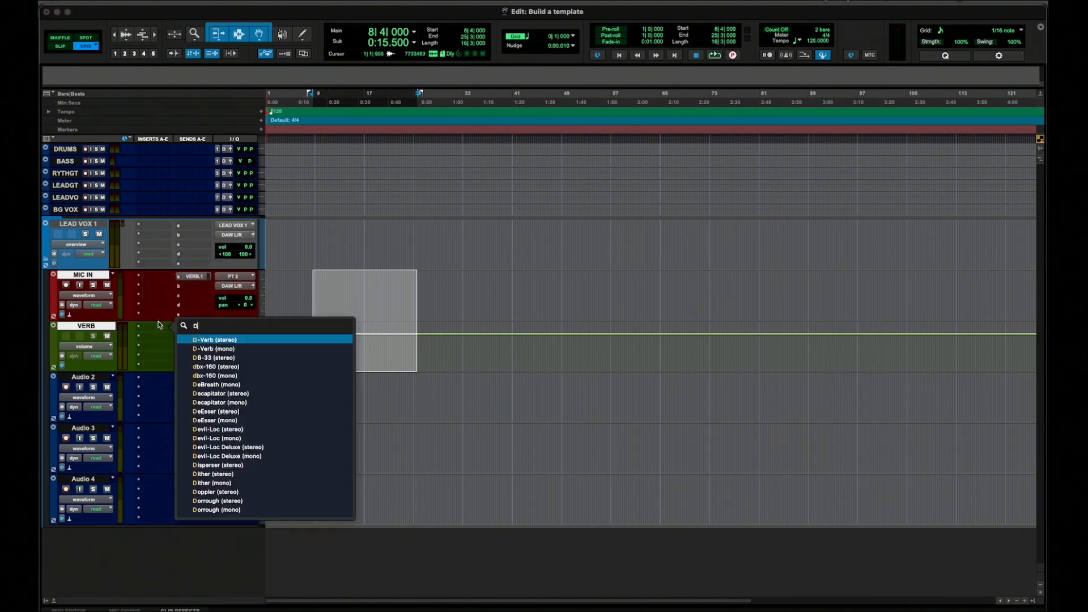
pyautogui.click(231, 440)
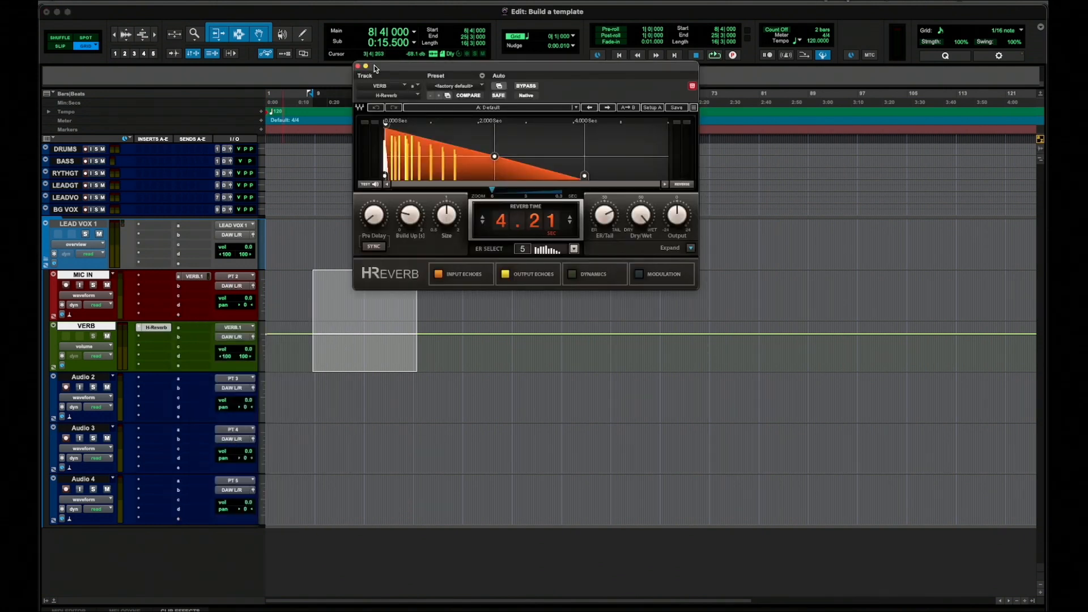
pyautogui.click(358, 66)
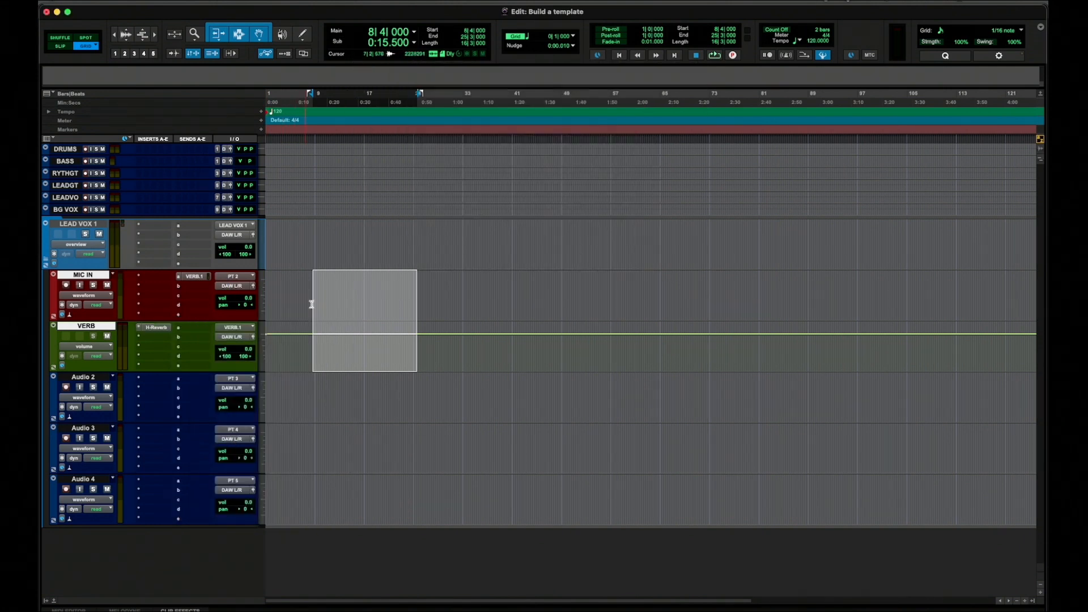
pyautogui.click(314, 278)
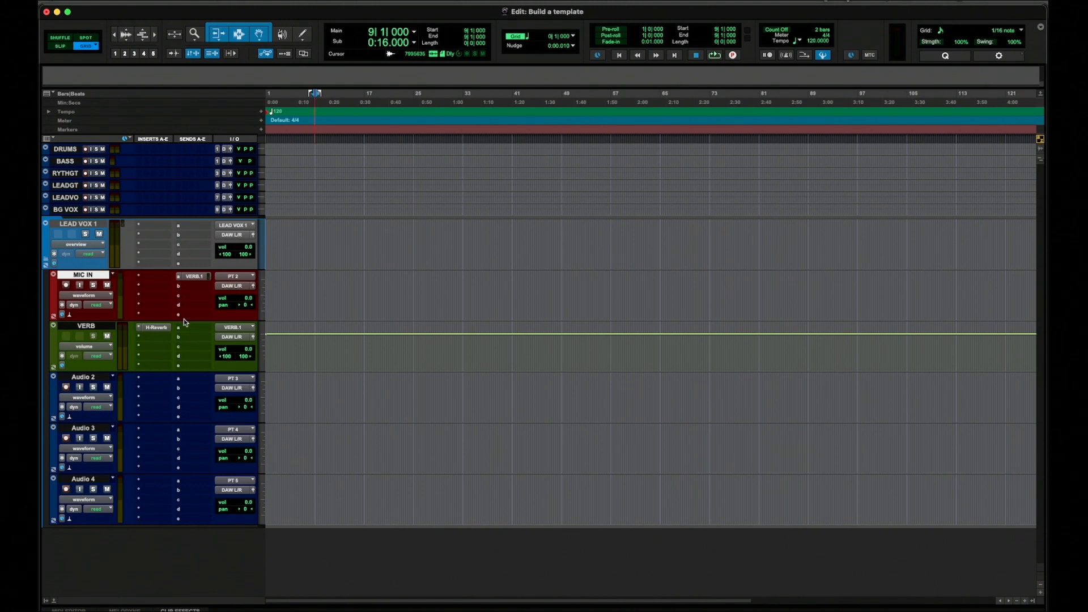
# Rename the Audio 2, Audio 3 and Audio 4 tracks as VOX 1, VOX and VOX 3
pyautogui.doubleClick(92, 378)
pyautogui.write('VOX 1')
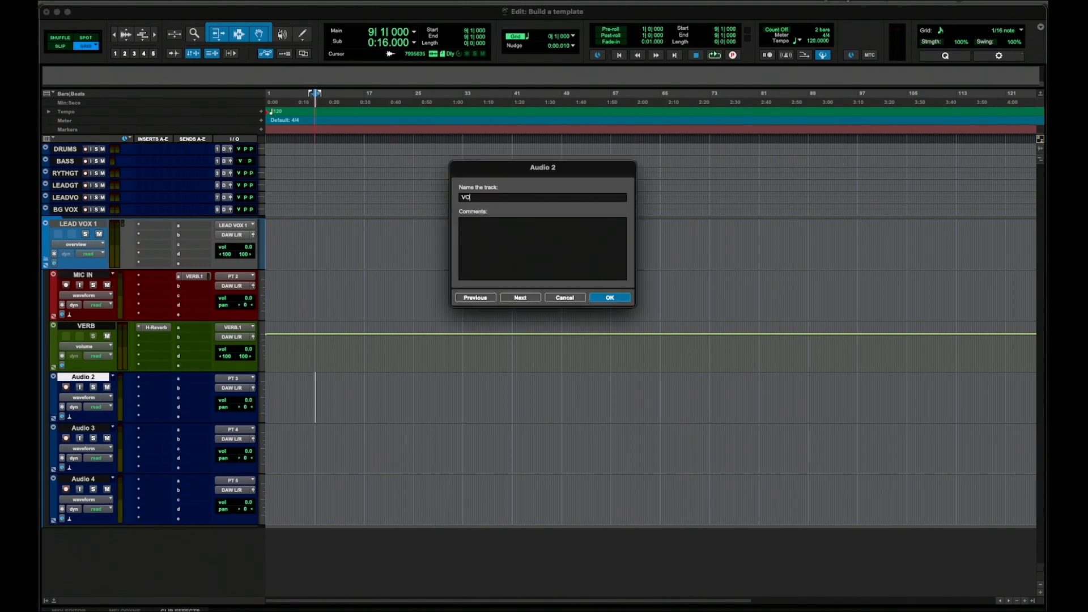
pyautogui.press('super+Right')
pyautogui.write('VOX')
pyautogui.press('super+Right')
pyautogui.write('VOX')
pyautogui.press('super+Right')
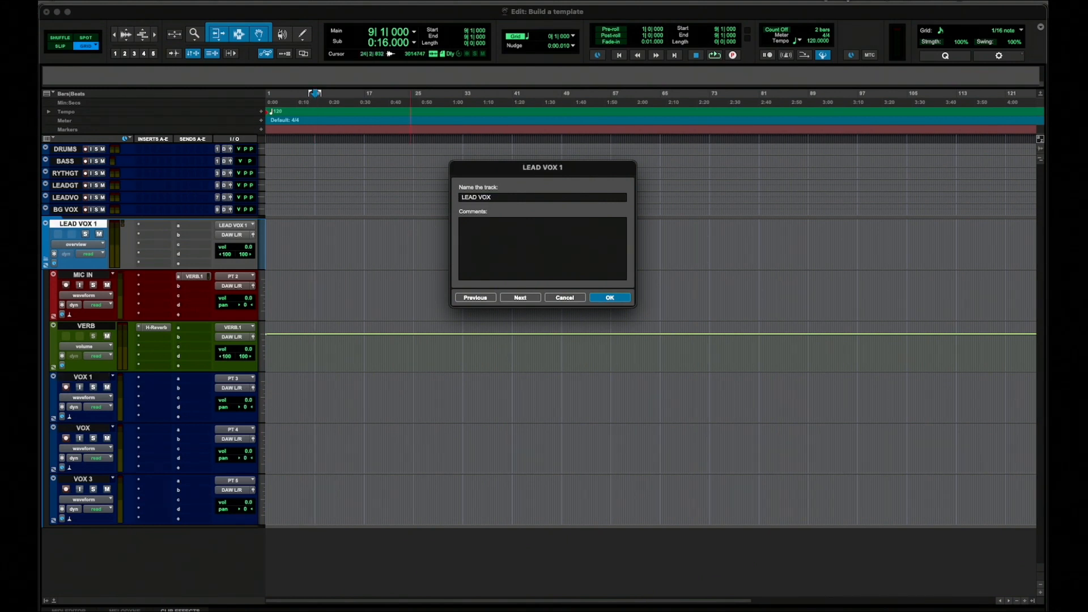
pyautogui.press('Return')
pyautogui.press('Return')
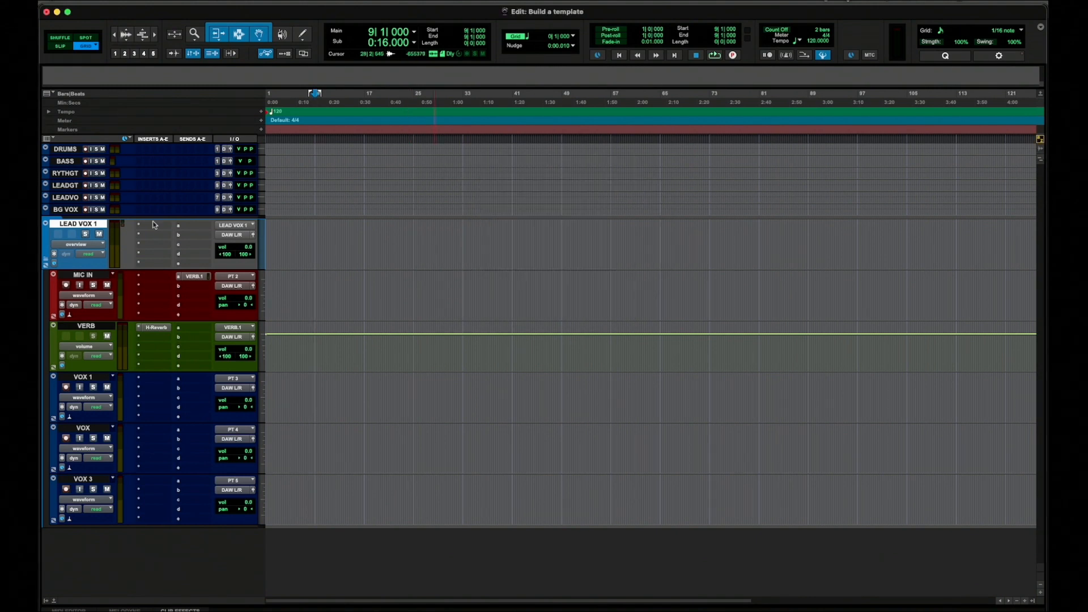
# Duplicate the LEAD VOX 1 folder together with all its member tracks once
pyautogui.click(46, 260)
pyautogui.click(46, 260)
pyautogui.keyDown('shift'); pyautogui.click(85, 480); pyautogui.keyUp('shift')
pyautogui.hotkey('alt', 'shift', 'd')
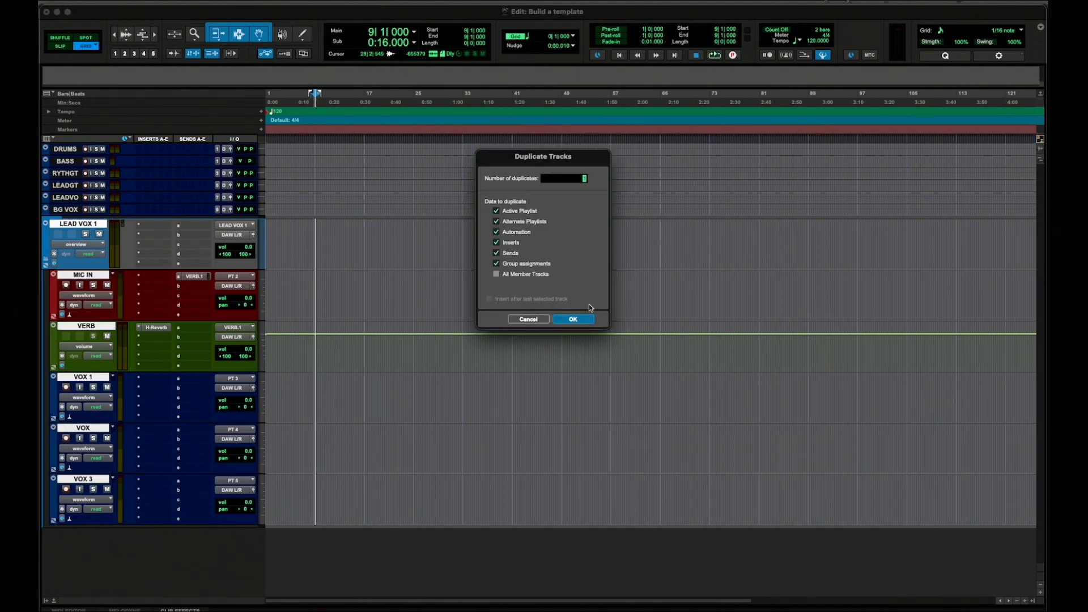
pyautogui.click(564, 318)
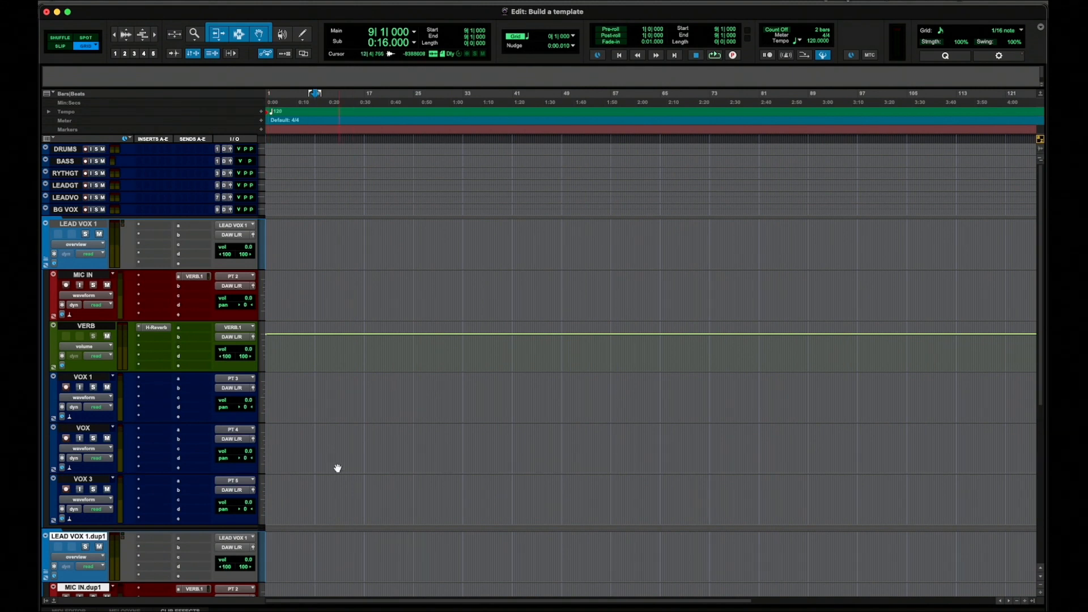
# Rename the duplicated LEAD VOX 1 folder as BG VOX 1, without the .dup1 suffix
pyautogui.scroll(-10, 53, 286)
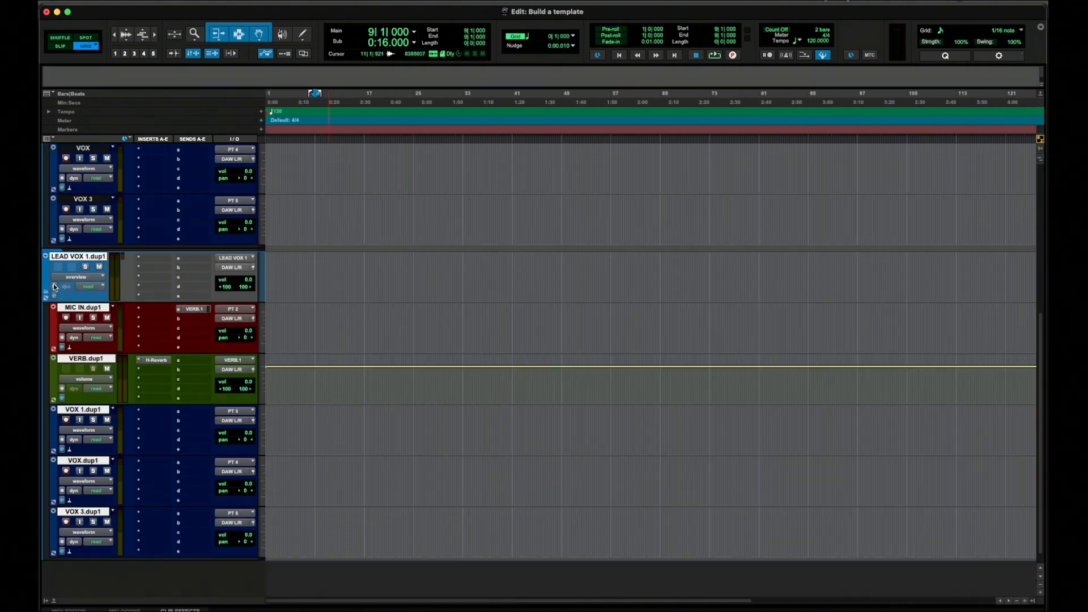
pyautogui.doubleClick(70, 258)
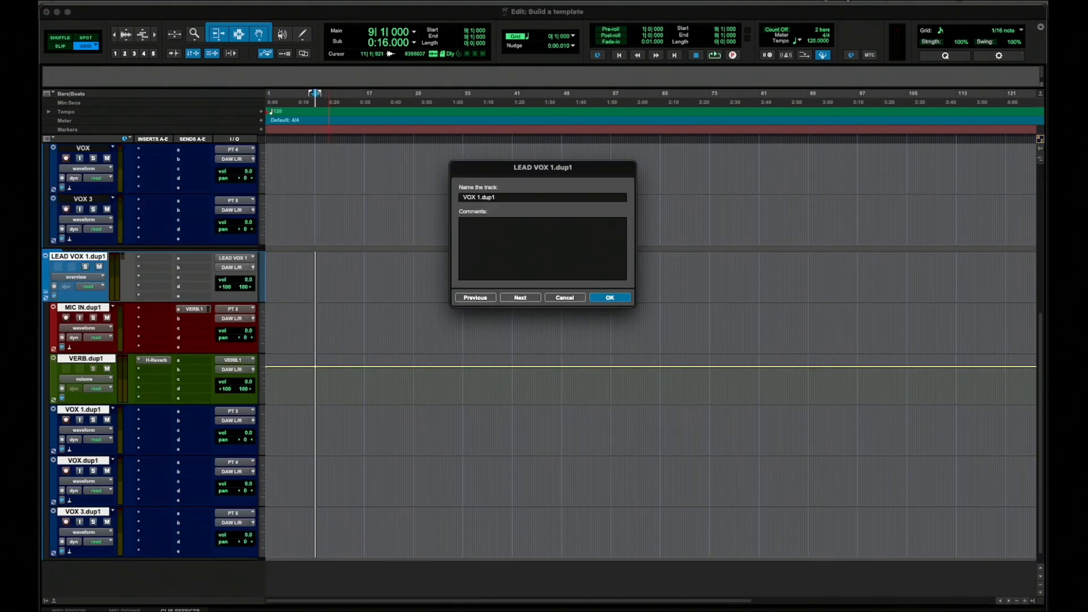
pyautogui.write('BG VOX 1.dup1')
pyautogui.press('Return')
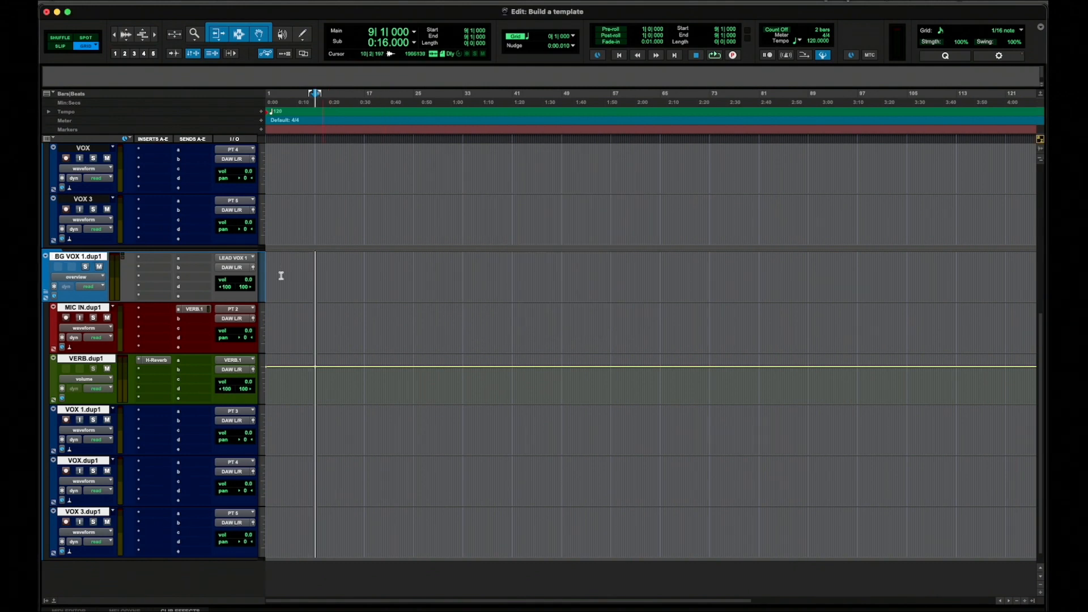
pyautogui.doubleClick(87, 256)
pyautogui.click(516, 197)
pyautogui.press('BackSpace')
pyautogui.press('BackSpace')
pyautogui.press('BackSpace')
pyautogui.press('BackSpace')
pyautogui.press('BackSpace')
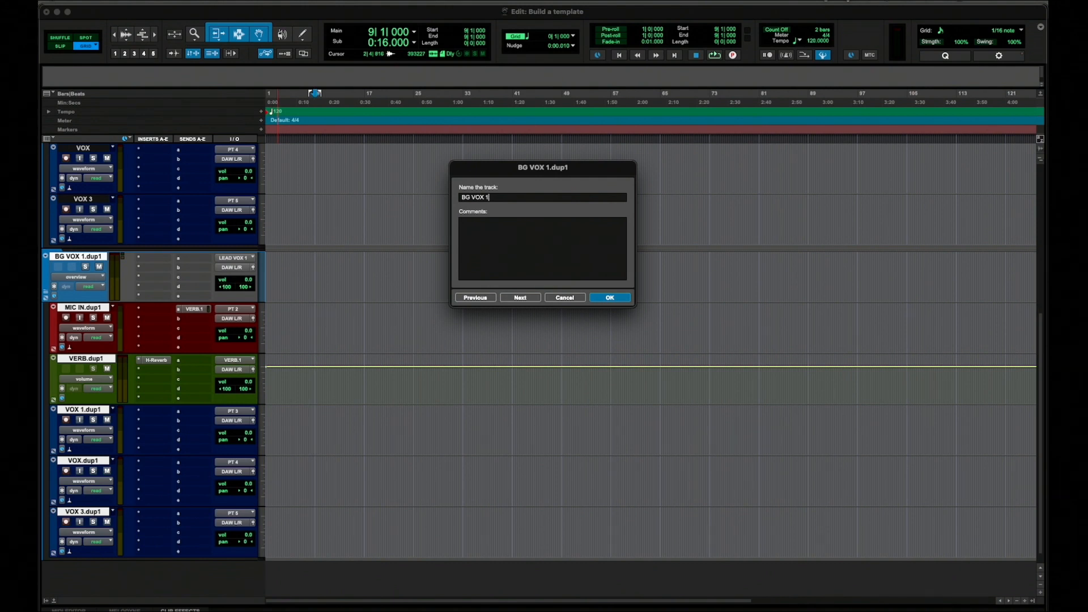
pyautogui.click(609, 298)
# Rename the duplicated MIC IN track in the BG VOX 1 folder as BG MIC IN, without the .dup1 suffix
pyautogui.doubleClick(85, 308)
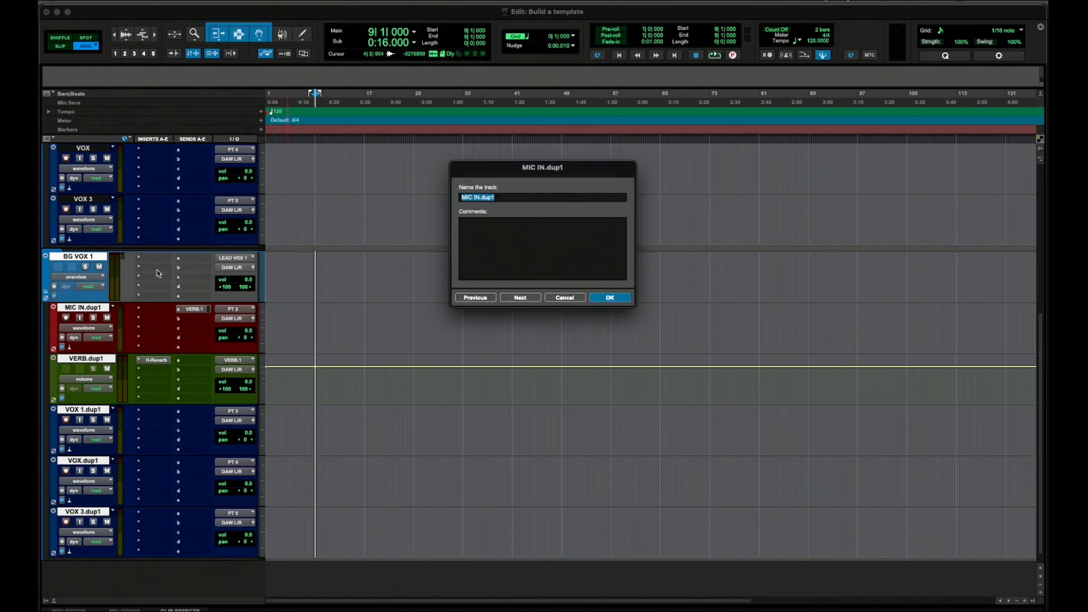
pyautogui.click(509, 198)
pyautogui.press('BackSpace')
pyautogui.press('BackSpace')
pyautogui.press('BackSpace')
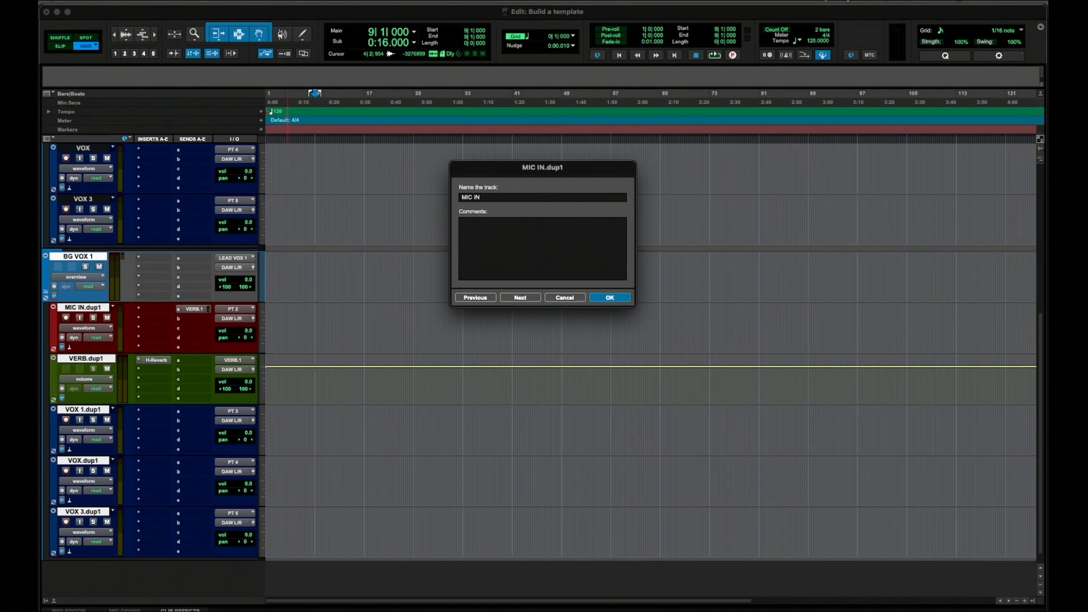
pyautogui.write('BG')
pyautogui.press('Return')
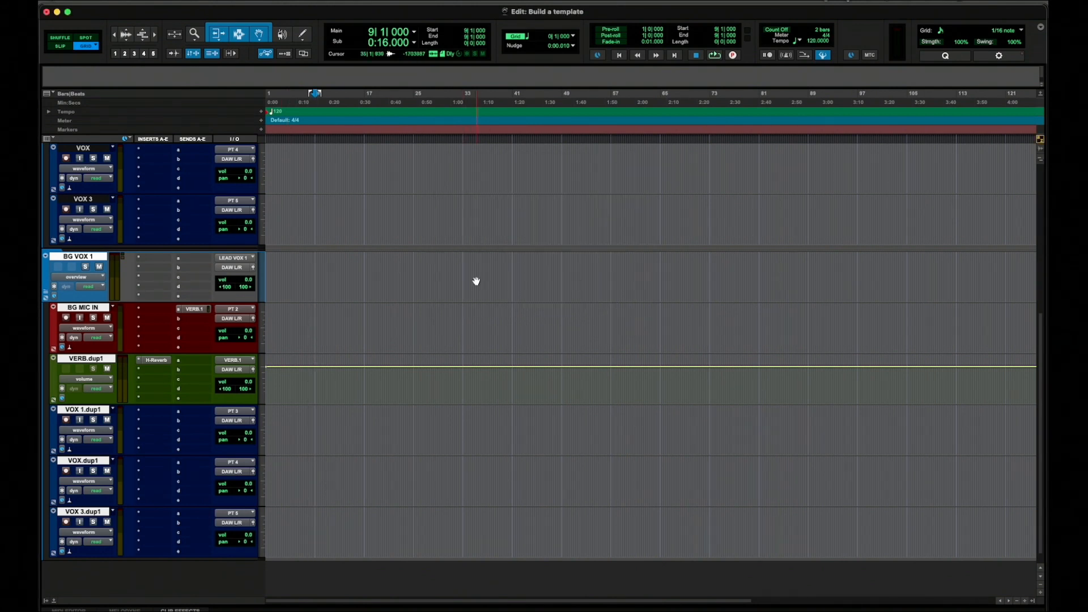
# Rename the duplicated VERB track in the BG VOX 1 folder as BG VERB
pyautogui.doubleClick(102, 357)
pyautogui.write('BG VERB')
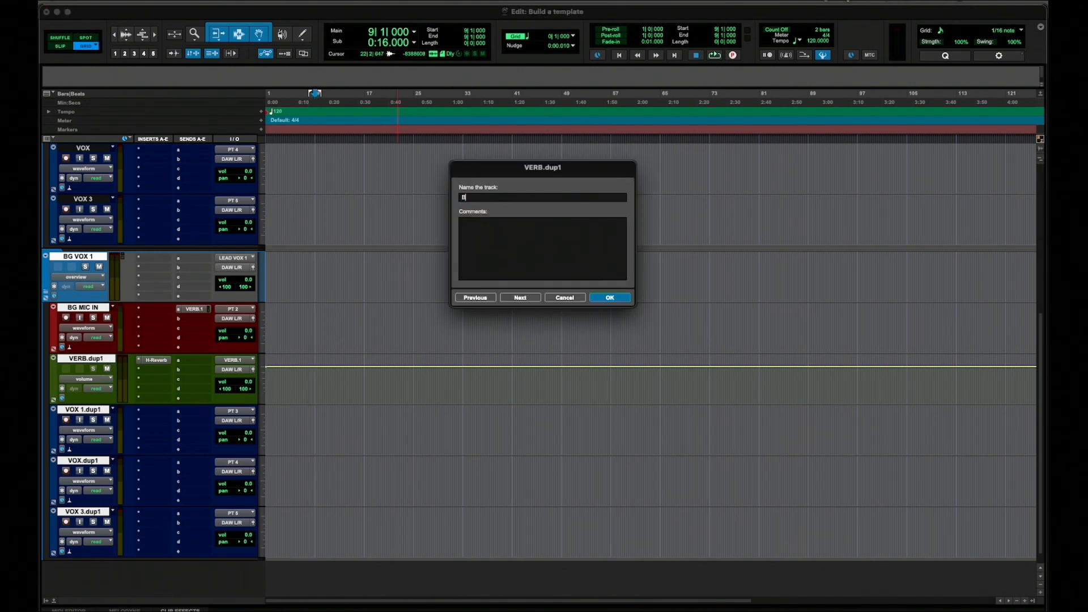
pyautogui.press('Return')
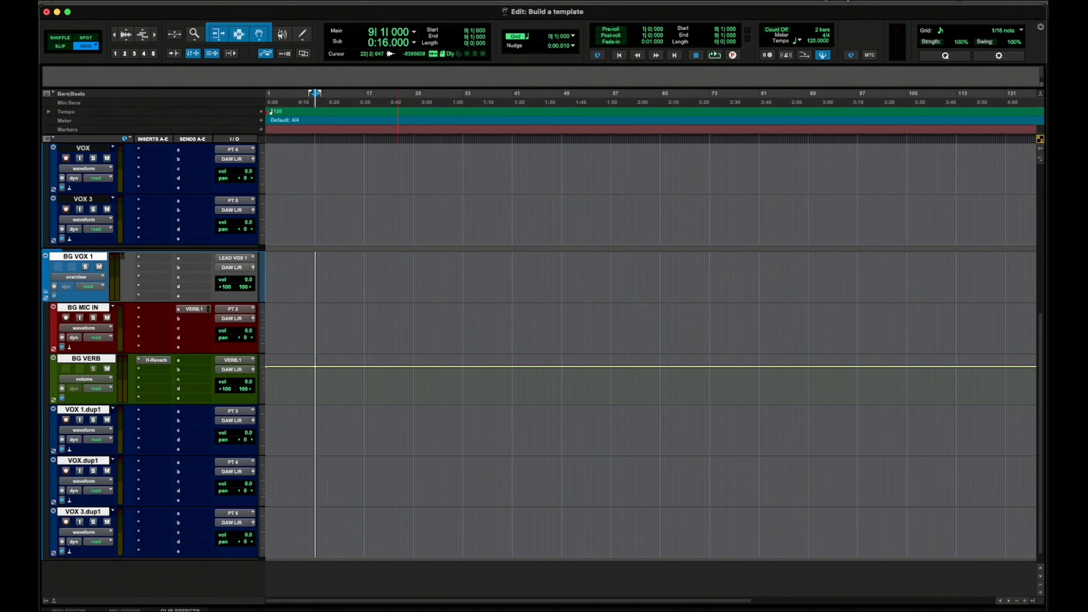
# Rename the duplicated VOX 1, VOX and VOX 3 tracks as BG 1, BG 2 and BG3
pyautogui.doubleClick(71, 410)
pyautogui.write('BG 1')
pyautogui.press('super+Right')
pyautogui.write('BG 2')
pyautogui.press('super+Right')
pyautogui.write('BG3')
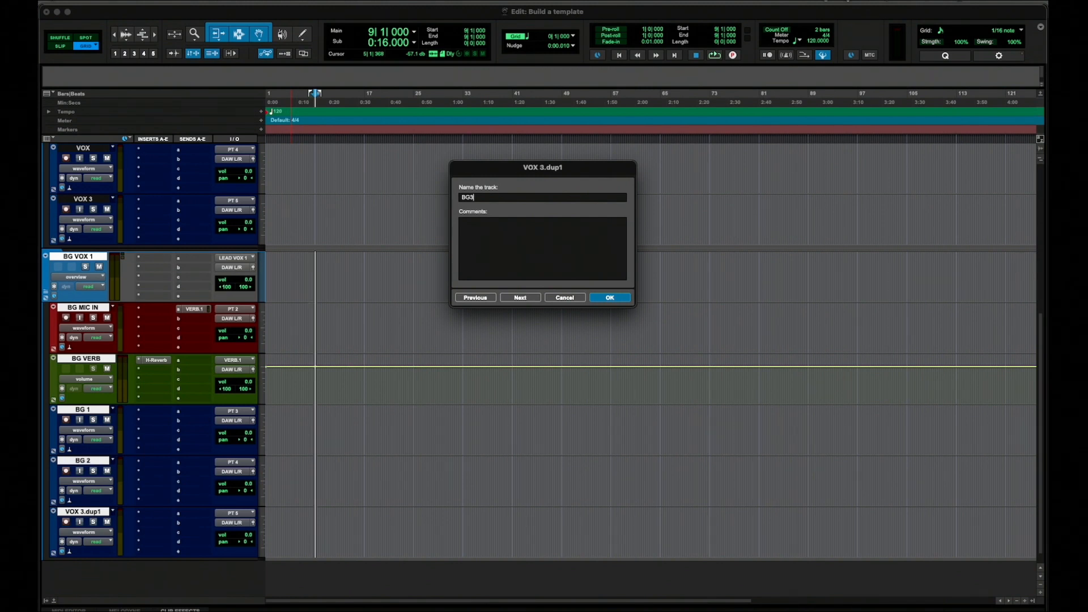
pyautogui.press('Return')
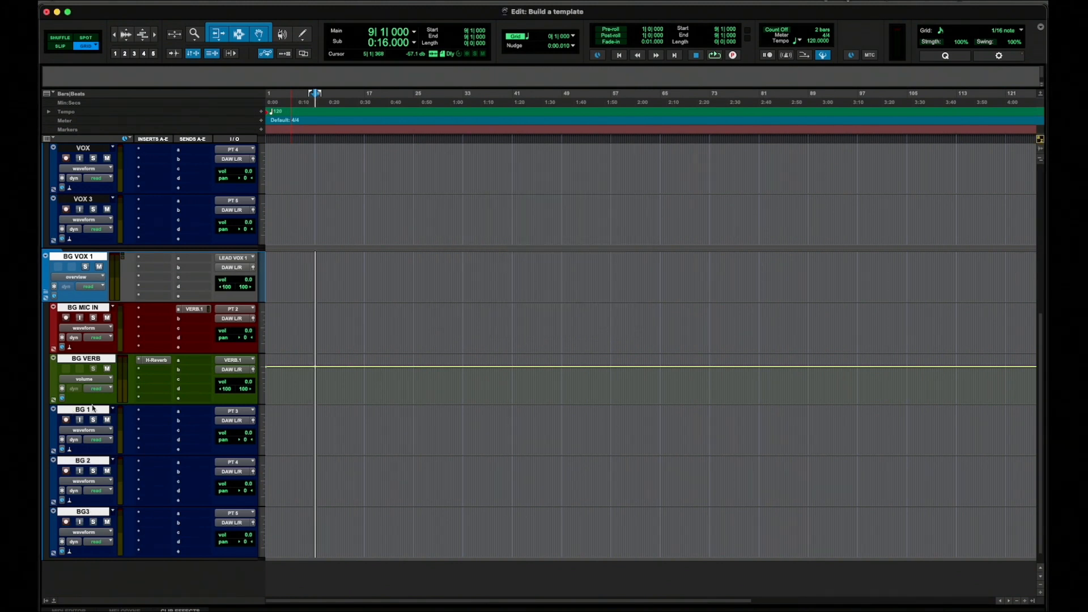
# Collapse the LEAD VOX 1 folder so its member tracks are hidden
pyautogui.scroll(5, 48, 294)
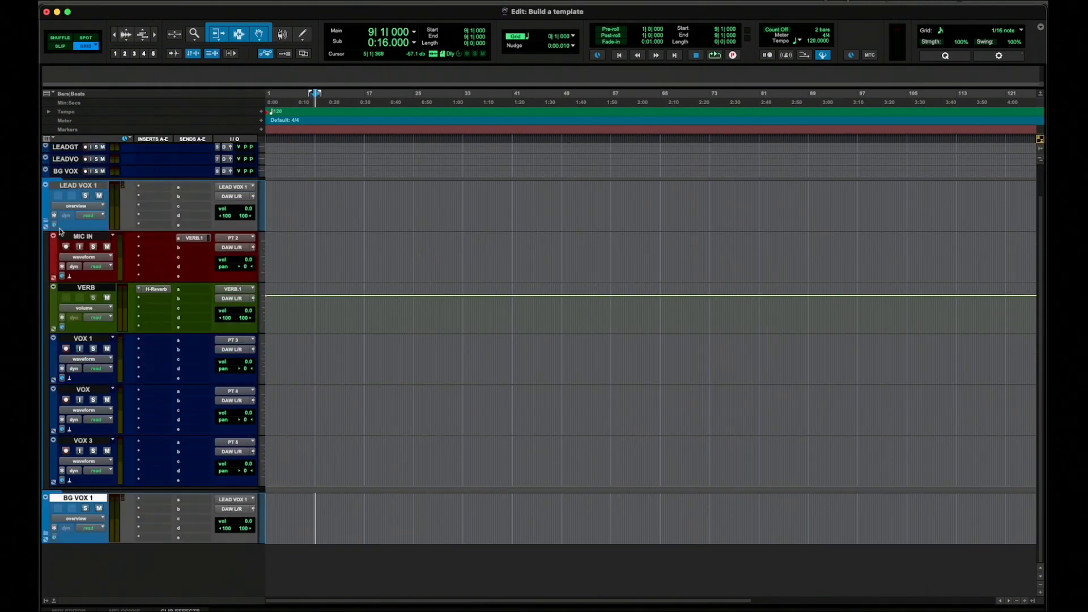
pyautogui.click(48, 224)
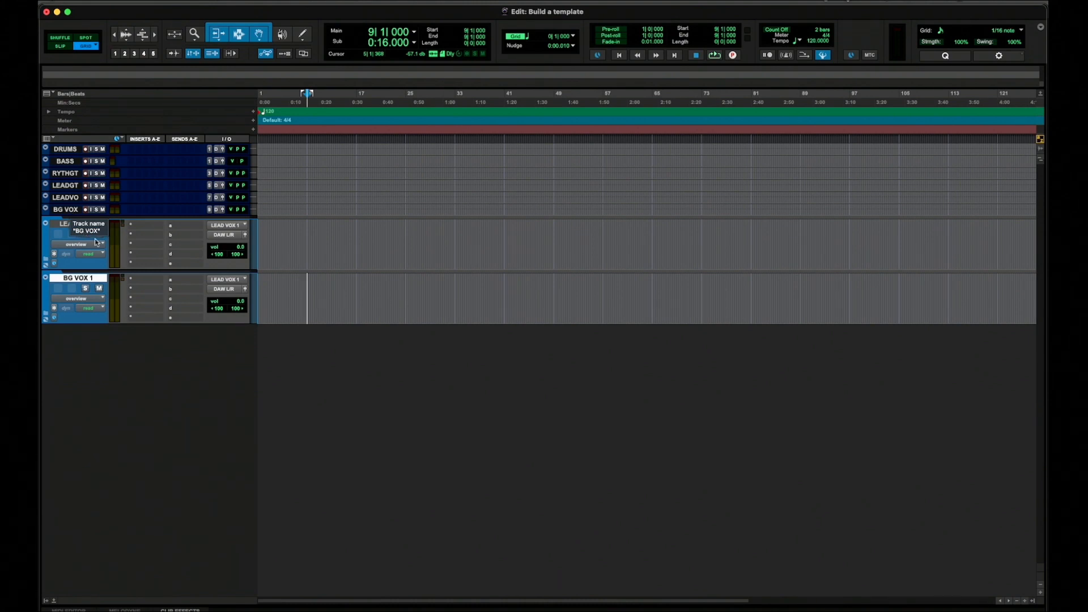
# Expand and collapse the LEAD VOX 1 and BG VOX 1 folders in turn to examine their member tracks
pyautogui.click(47, 257)
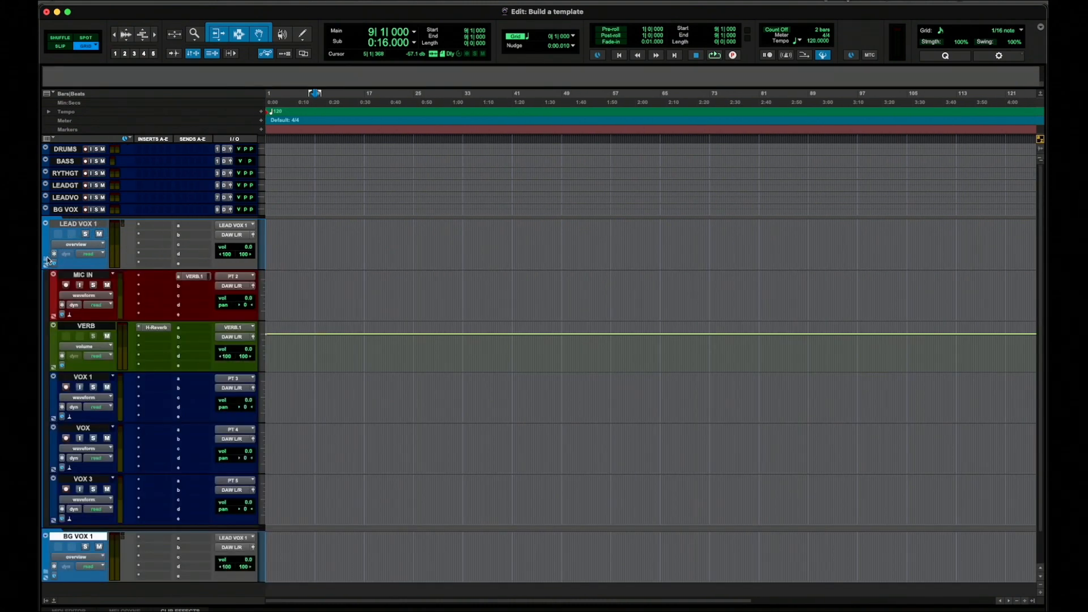
pyautogui.click(47, 256)
pyautogui.click(46, 313)
pyautogui.click(46, 314)
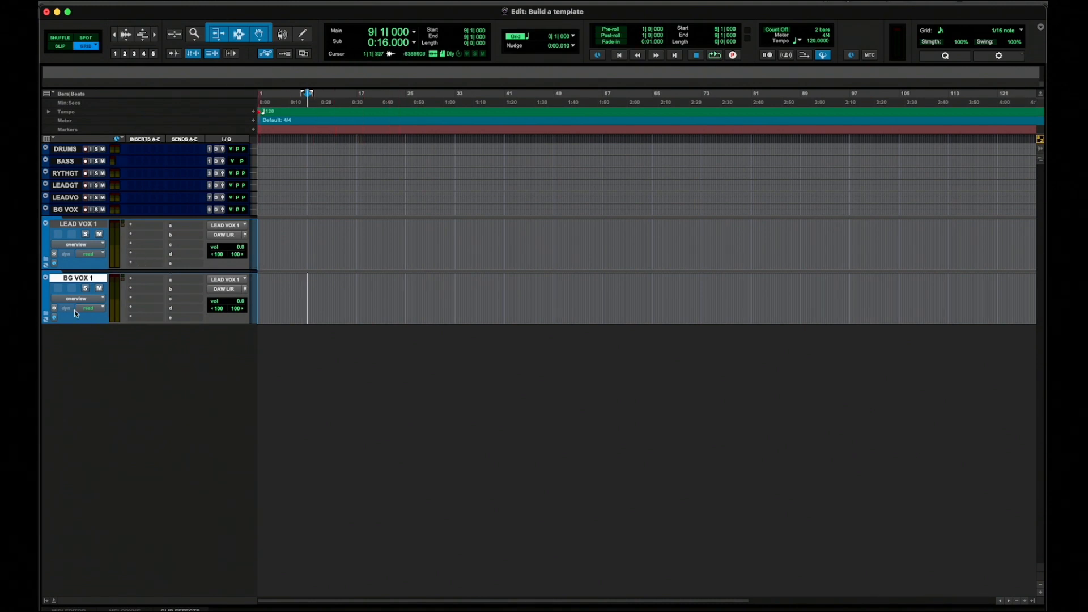
pyautogui.click(47, 262)
pyautogui.click(46, 263)
pyautogui.click(47, 315)
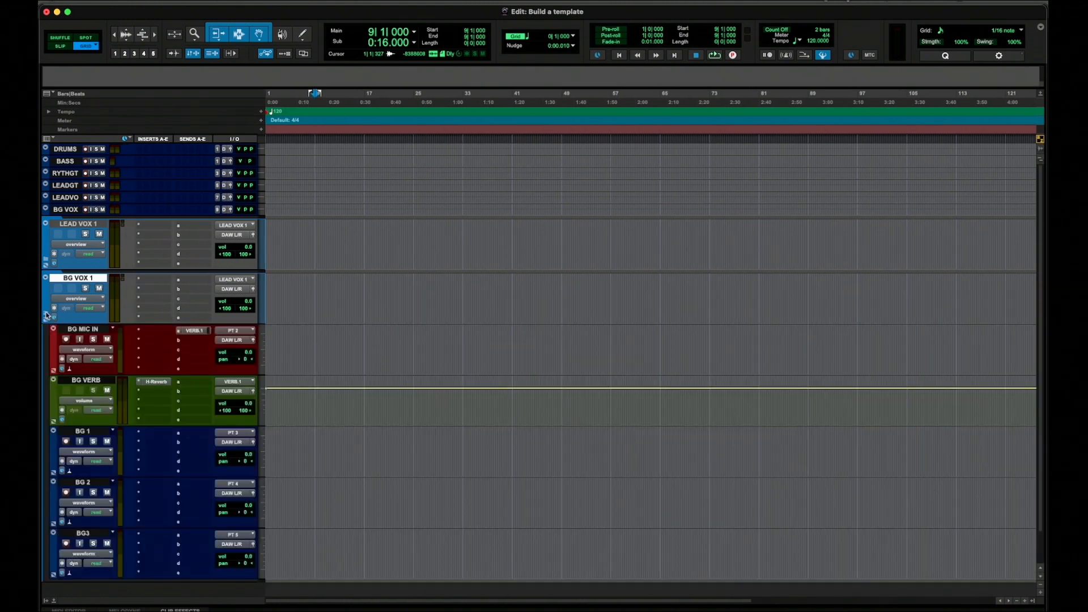
pyautogui.click(46, 315)
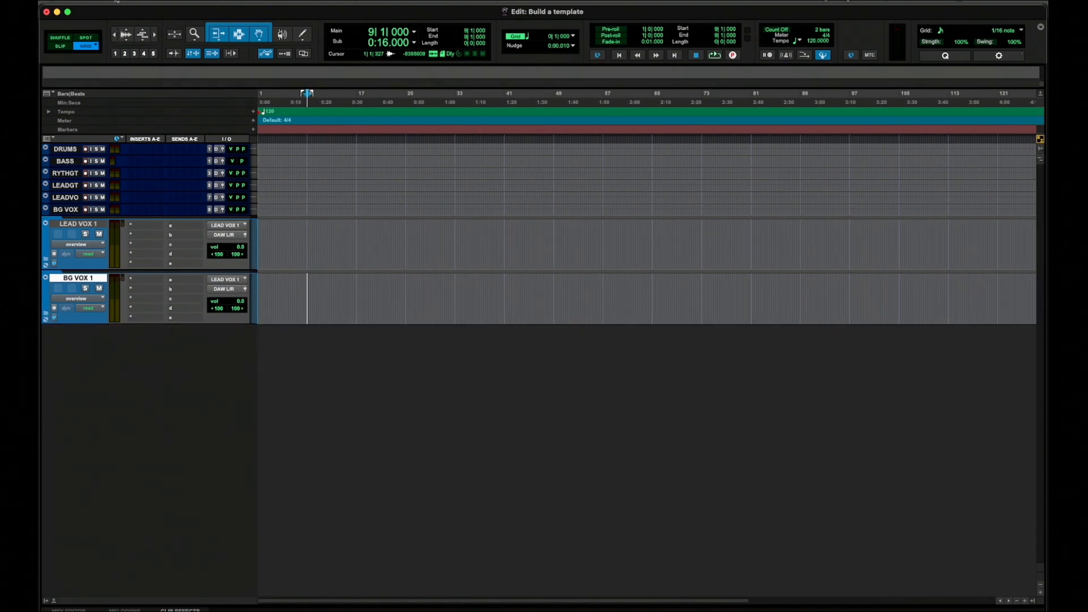
# Save the session as a system template named VOX OD TEMPLATE in the VOCALS category
pyautogui.click(116, 1)
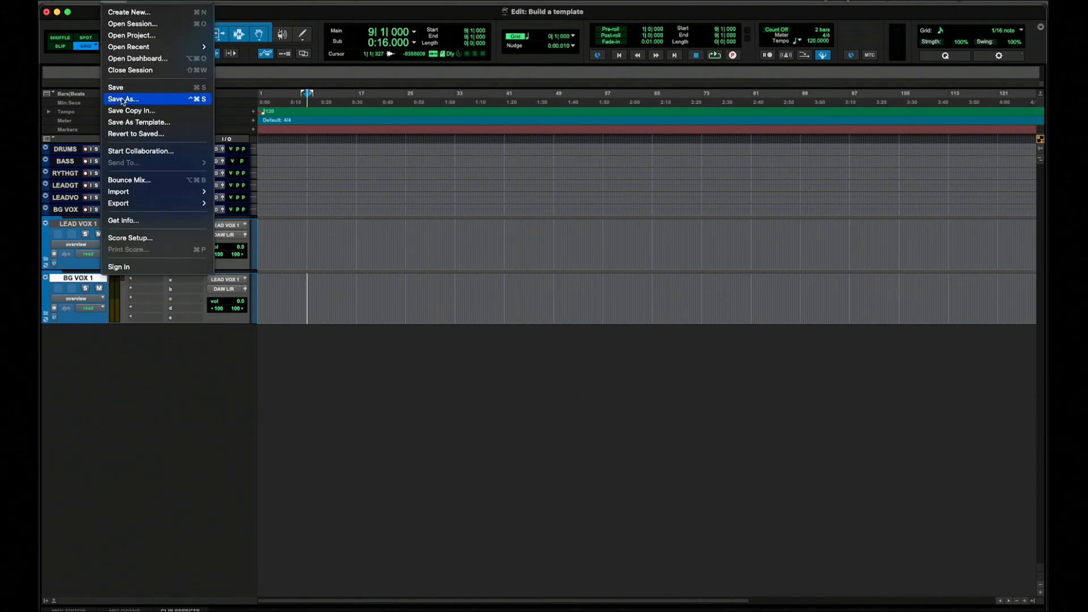
pyautogui.click(145, 122)
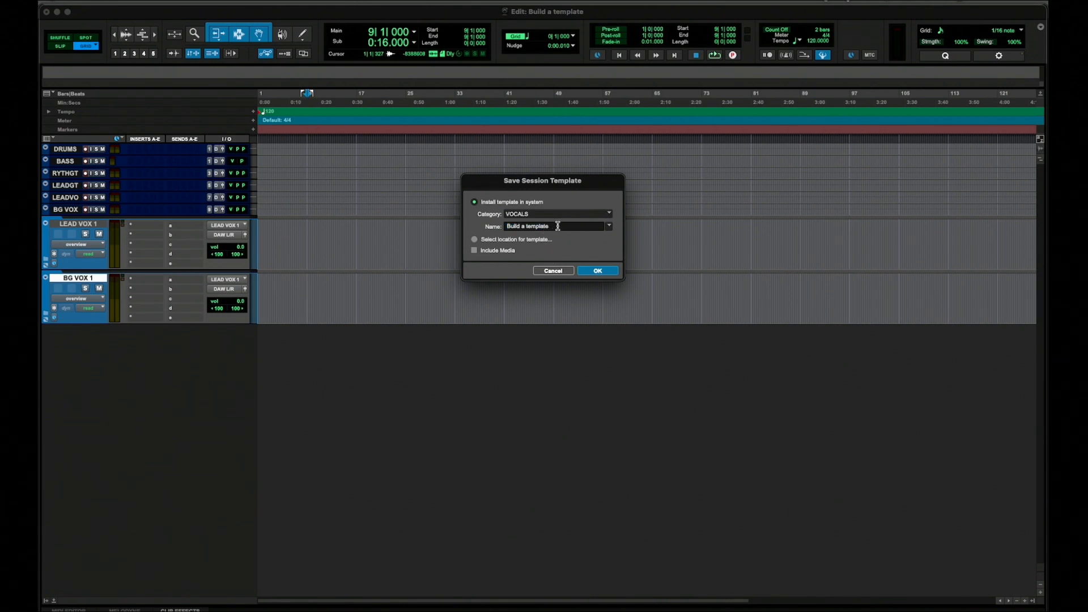
pyautogui.tripleClick(557, 226)
pyautogui.write('VOX OD TEMPLATE')
pyautogui.click(609, 273)
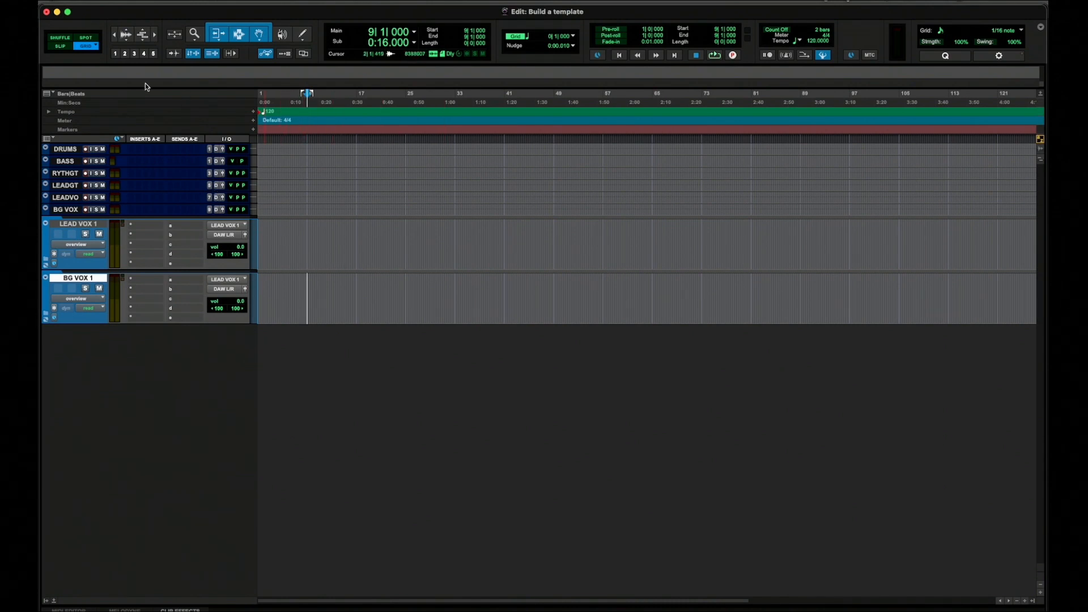
# Set up a new session named VOX TEST TEMPLATE based on the VOX OD TEMPLATE from the VOCALS template group
pyautogui.press('super+n')
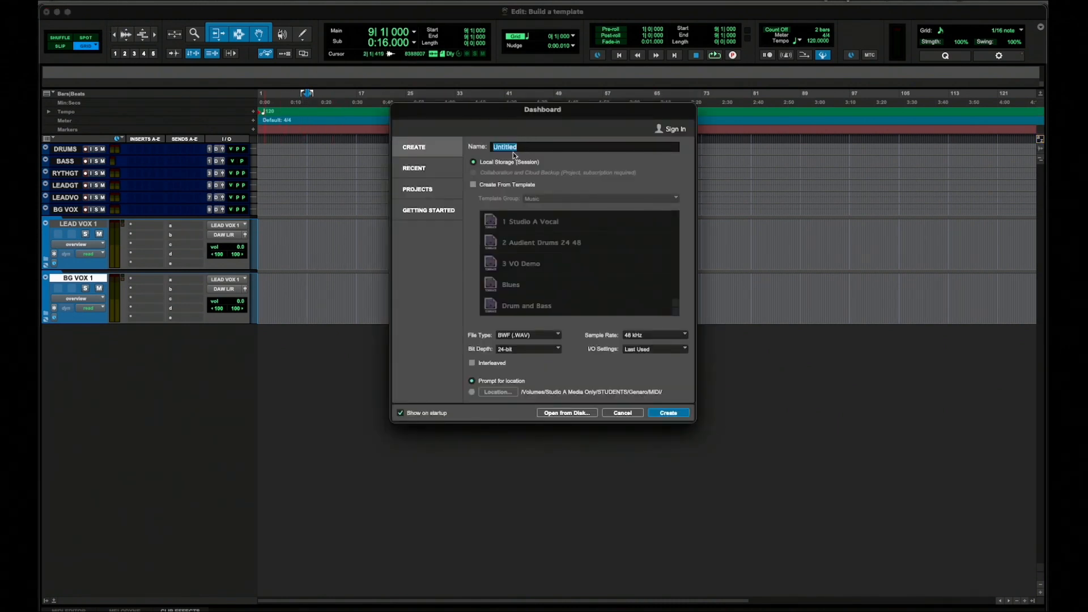
pyautogui.write('VOX TEST TEMPLATE')
pyautogui.click(472, 186)
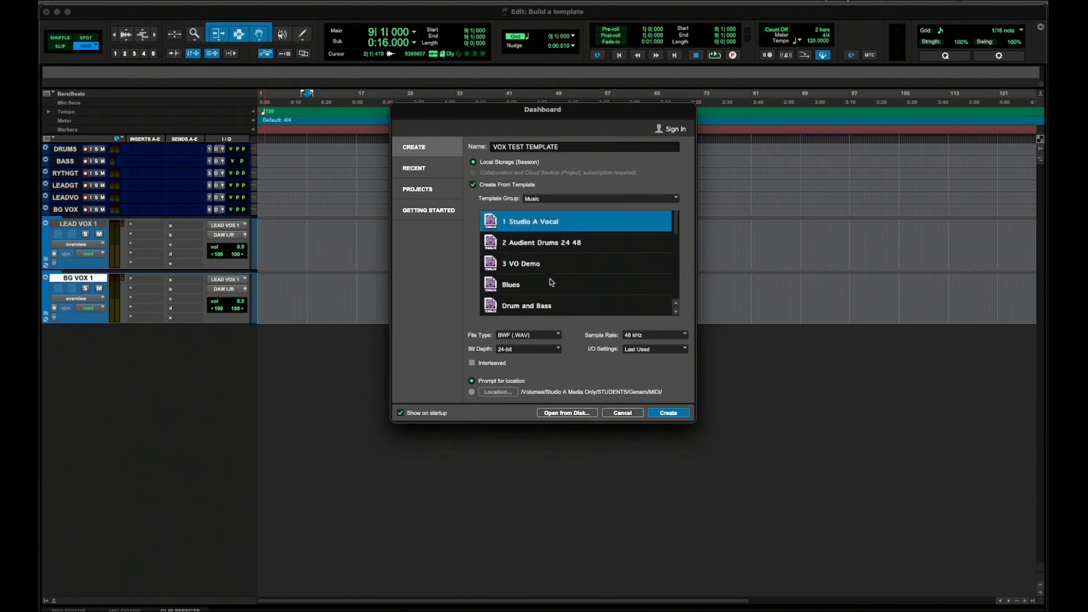
pyautogui.scroll(-3, 549, 283)
pyautogui.scroll(3, 550, 278)
pyautogui.click(565, 200)
pyautogui.click(568, 254)
pyautogui.click(569, 266)
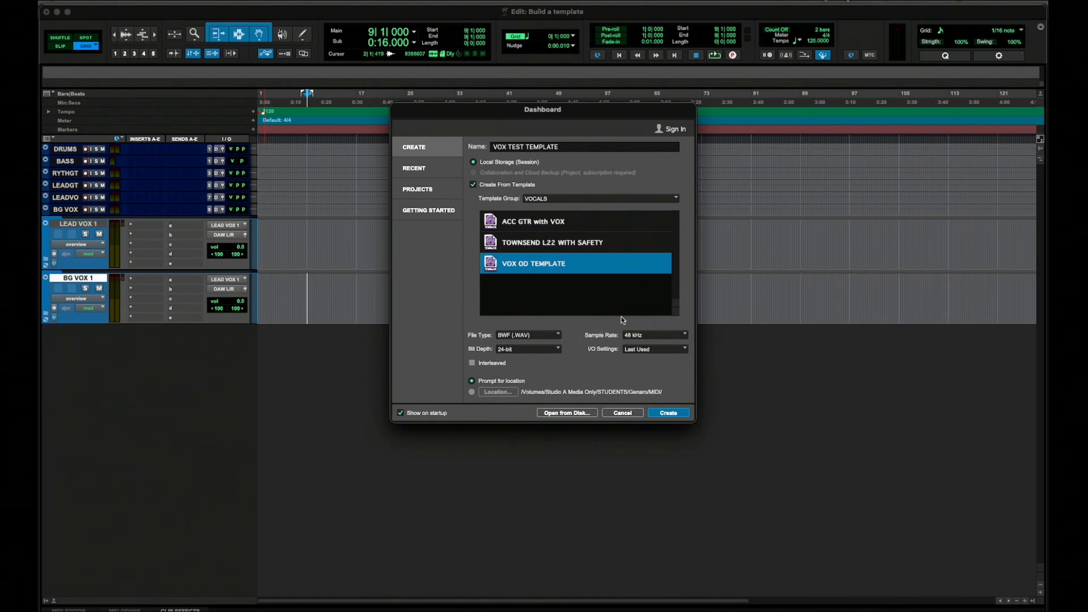
# Create the session without saving the current one, store it as VOX TEST TEMPLATE 2 in the Overdub vocal template folder, and switch back to Pro Tools
pyautogui.click(669, 413)
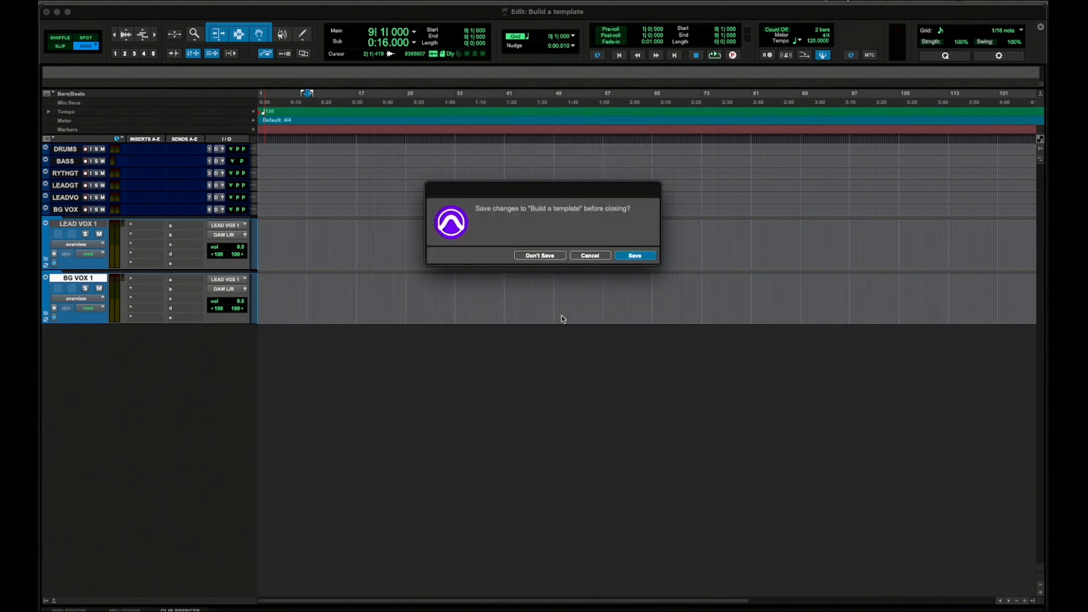
pyautogui.click(541, 255)
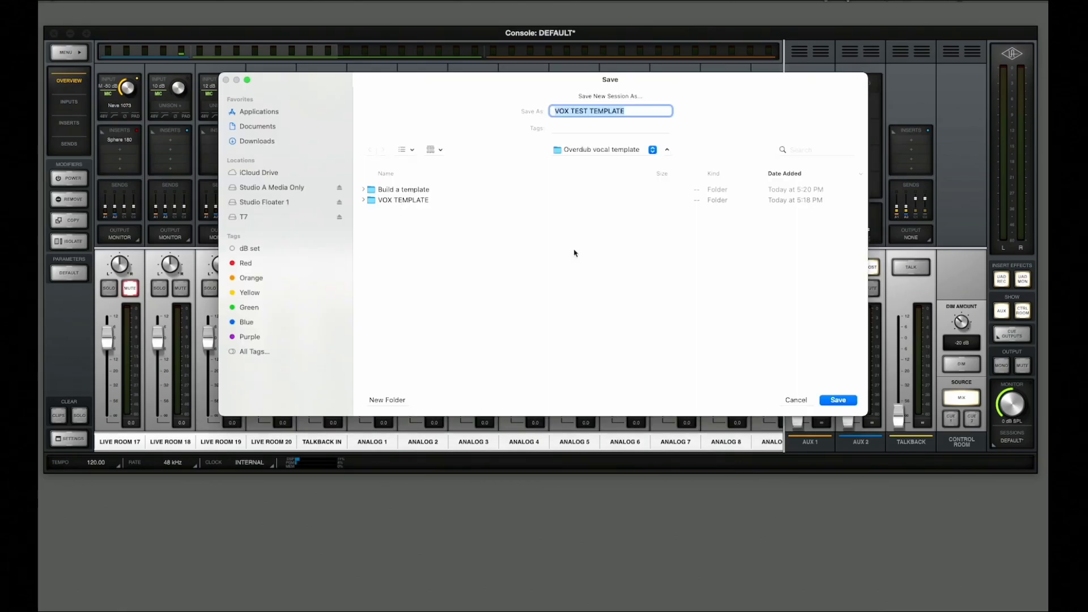
pyautogui.click(639, 110)
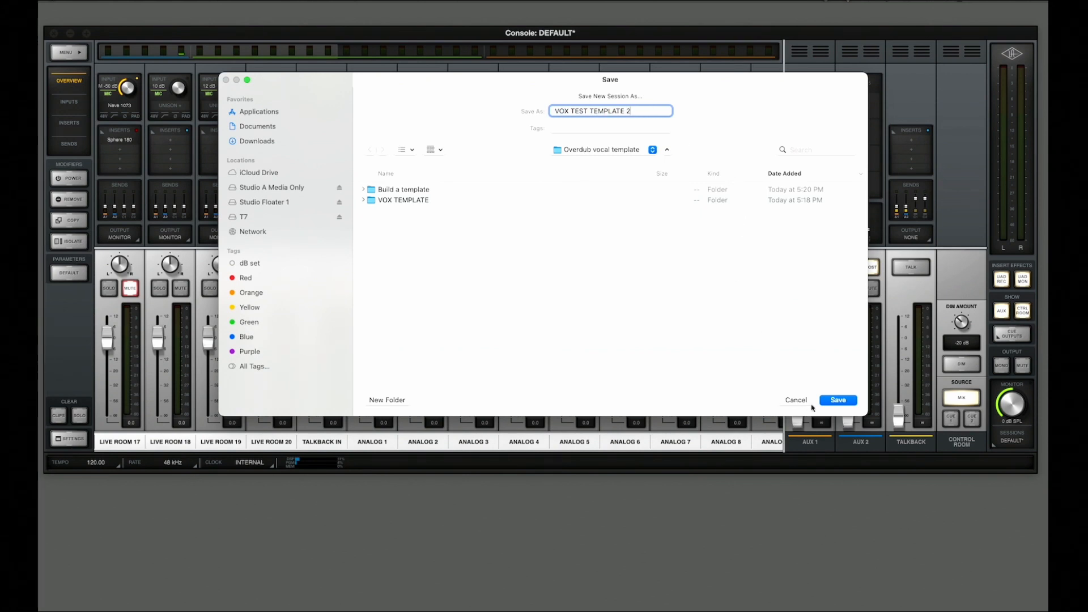
pyautogui.click(838, 400)
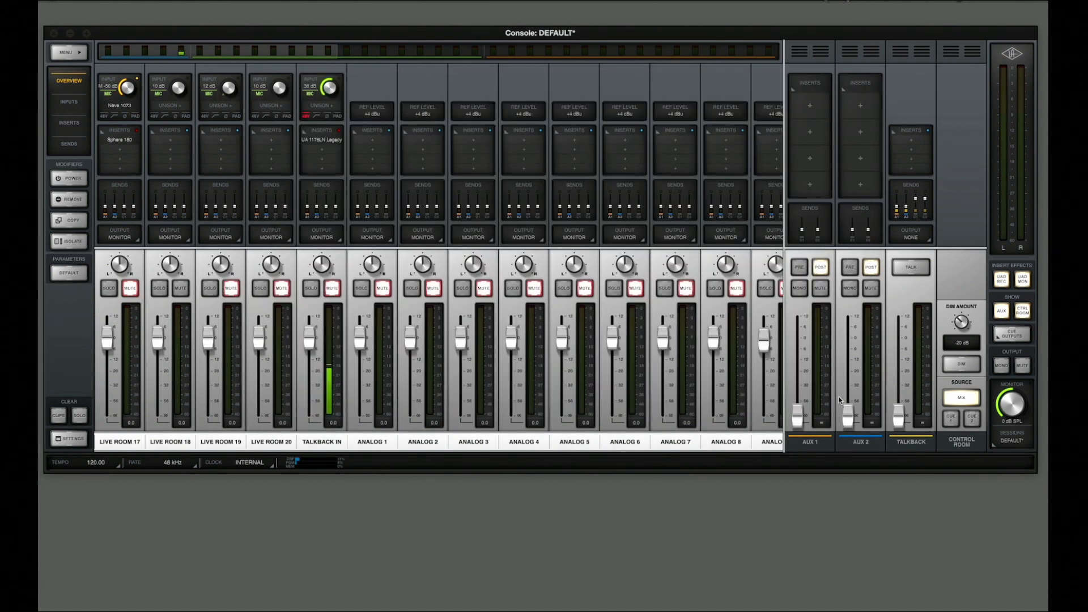
pyautogui.press('super+Tab')
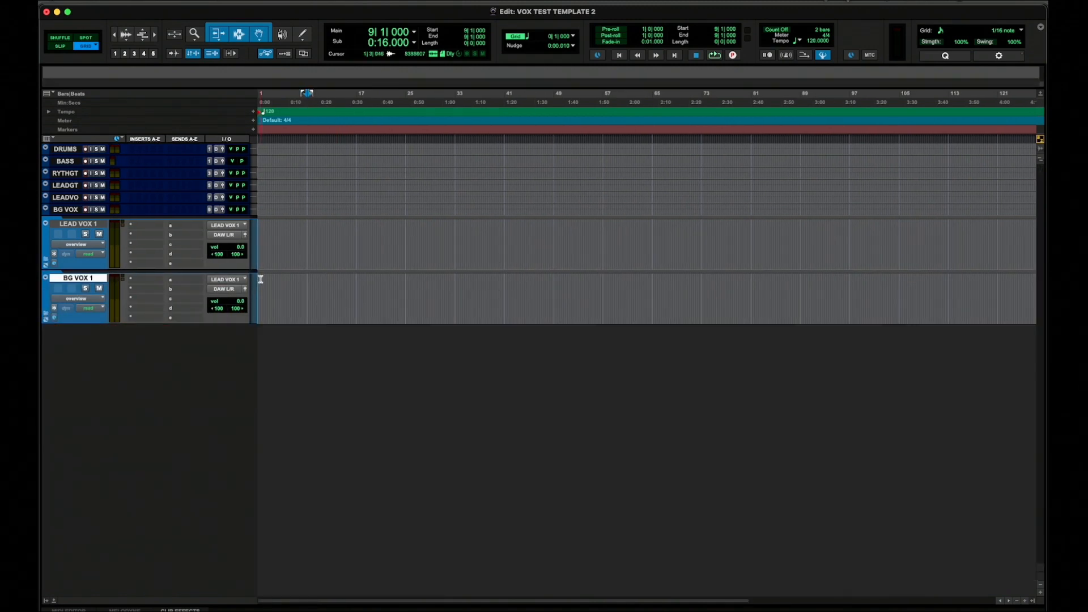
# Expand the LEAD VOX 1 folder and insert Auto-Tune Pro on its MIC IN track, closing the plug-in window
pyautogui.click(46, 258)
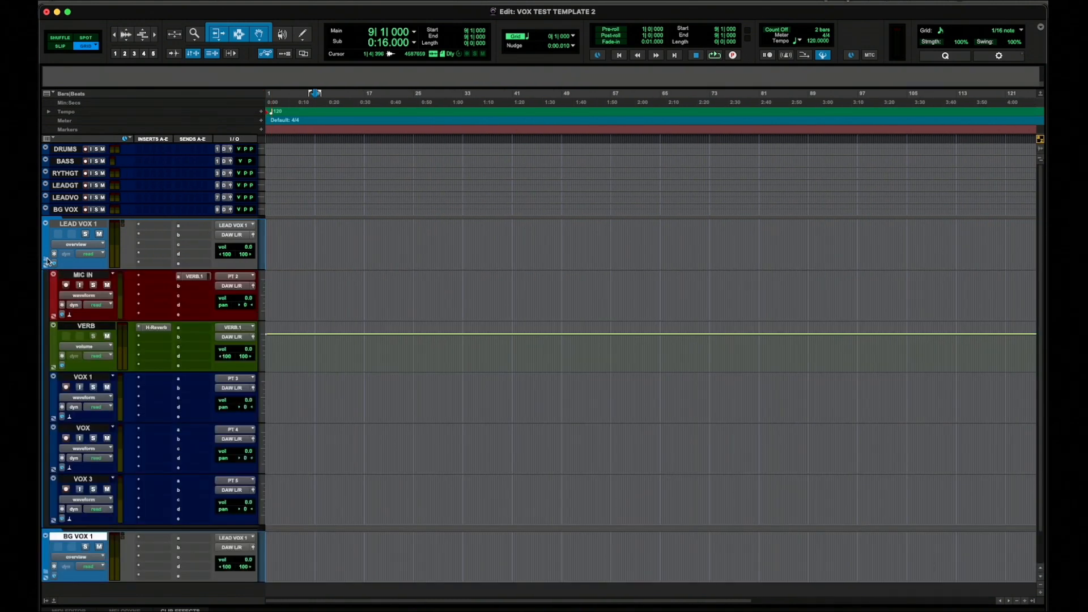
pyautogui.click(148, 277)
pyautogui.click(164, 244)
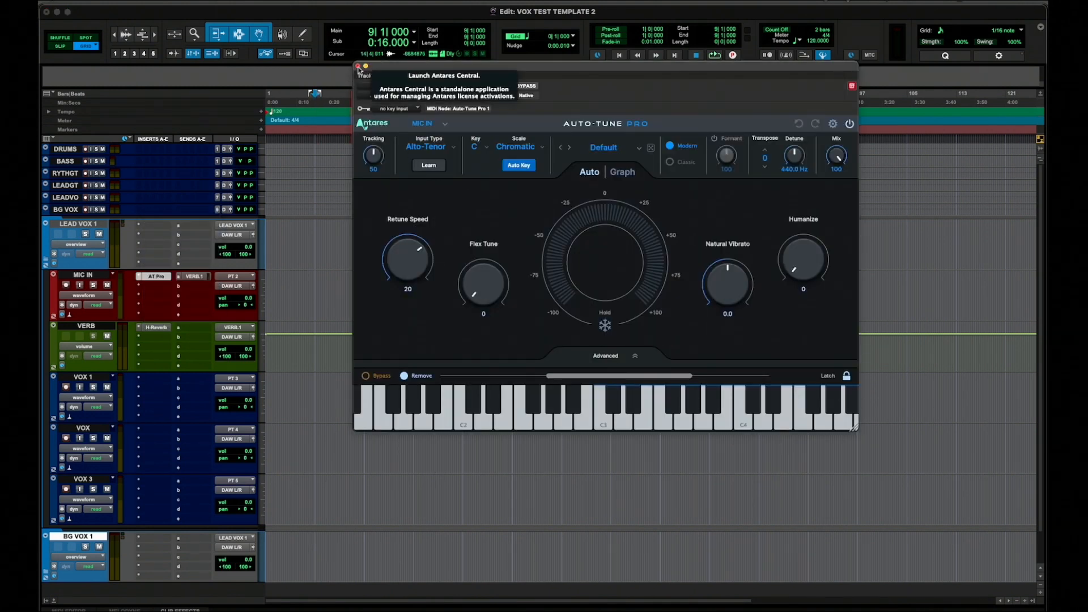
pyautogui.click(358, 66)
# Copy the Auto-Tune Pro insert from MIC IN to the first insert slot of the BG MIC IN track
pyautogui.scroll(-2, 296, 393)
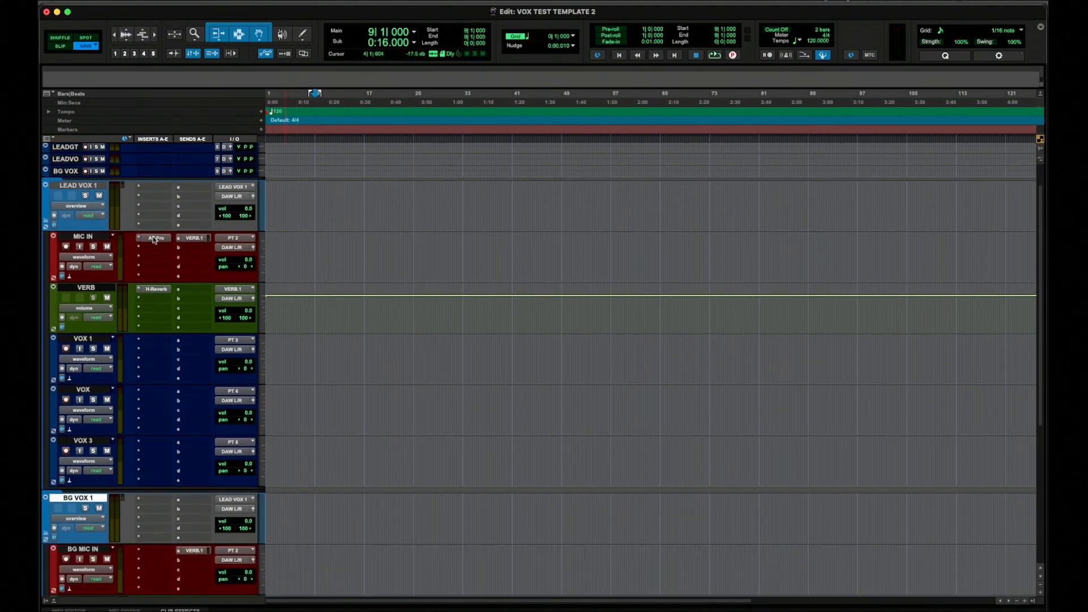
pyautogui.press('super+bracketright')
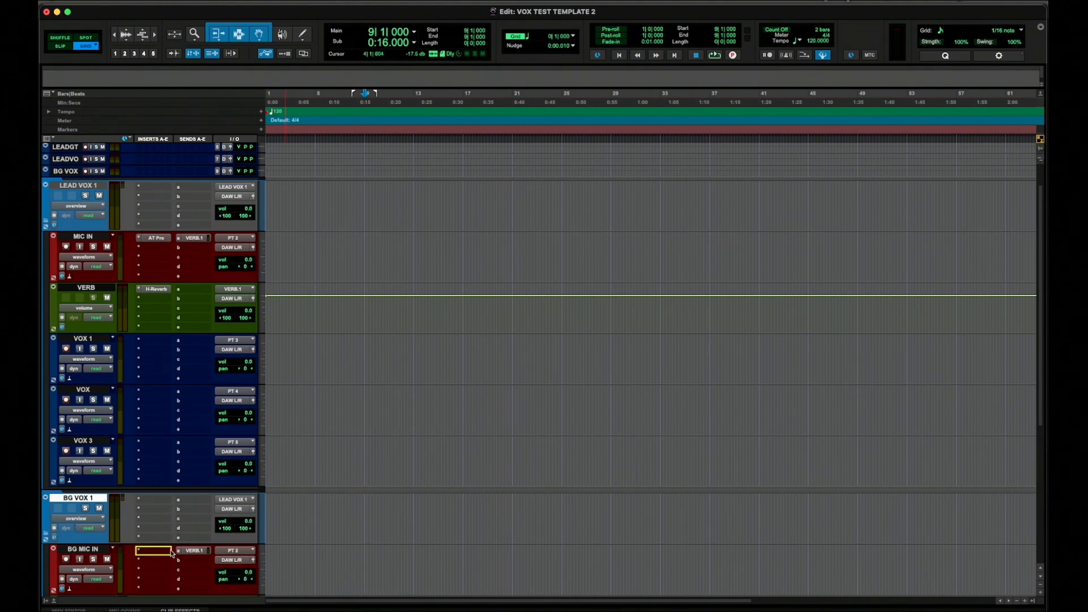
pyautogui.click(367, 497)
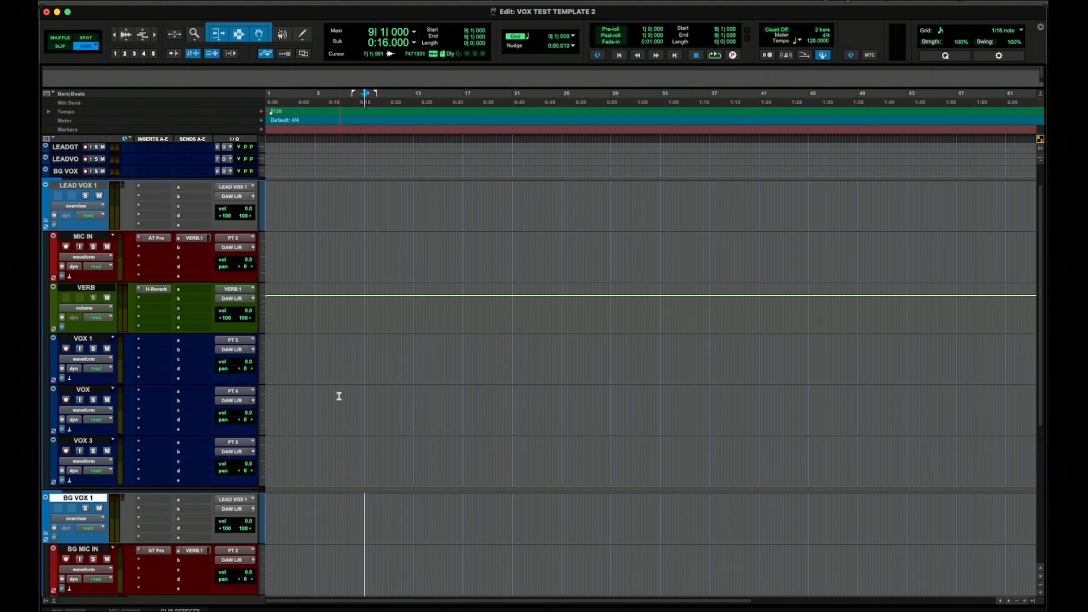
# Add a second send on MIC IN to a new stereo aux input track named L VOX DLY, created next to the current track
pyautogui.click(188, 248)
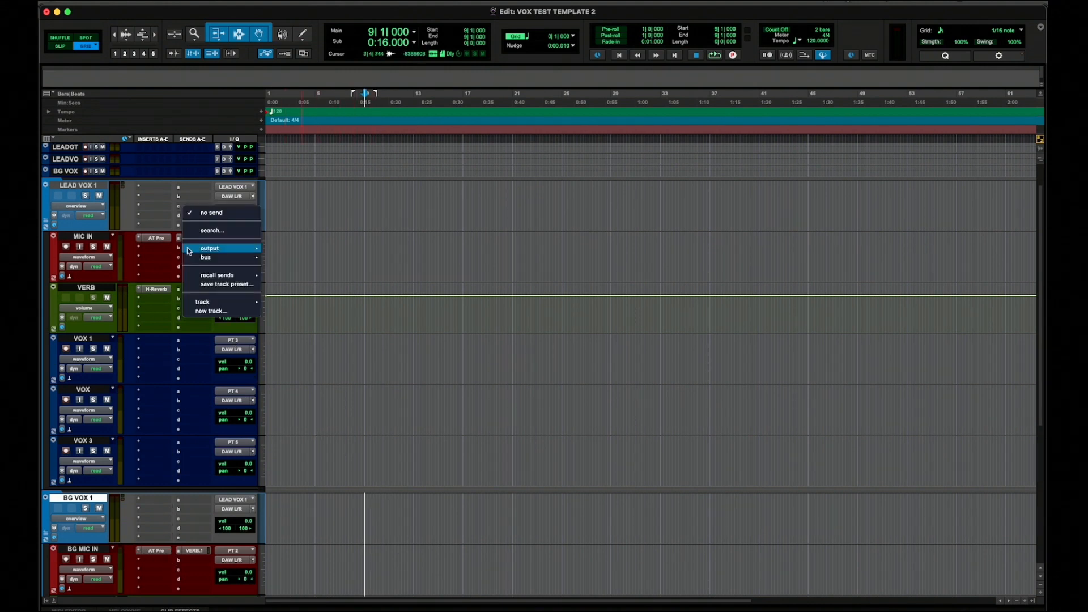
pyautogui.moveTo(199, 248)
pyautogui.click(211, 311)
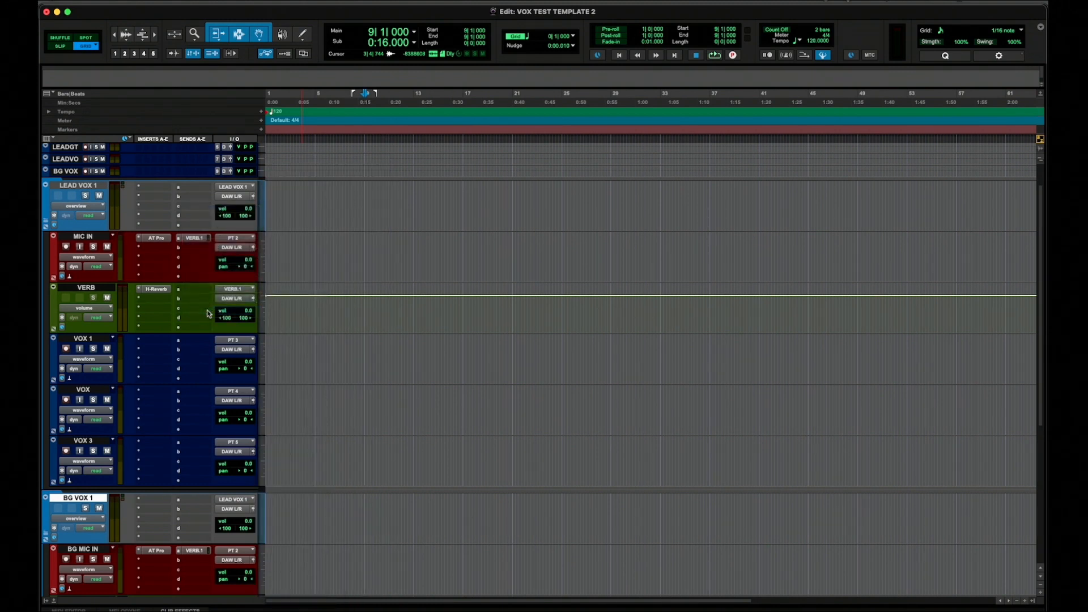
pyautogui.write('L VOX DLY')
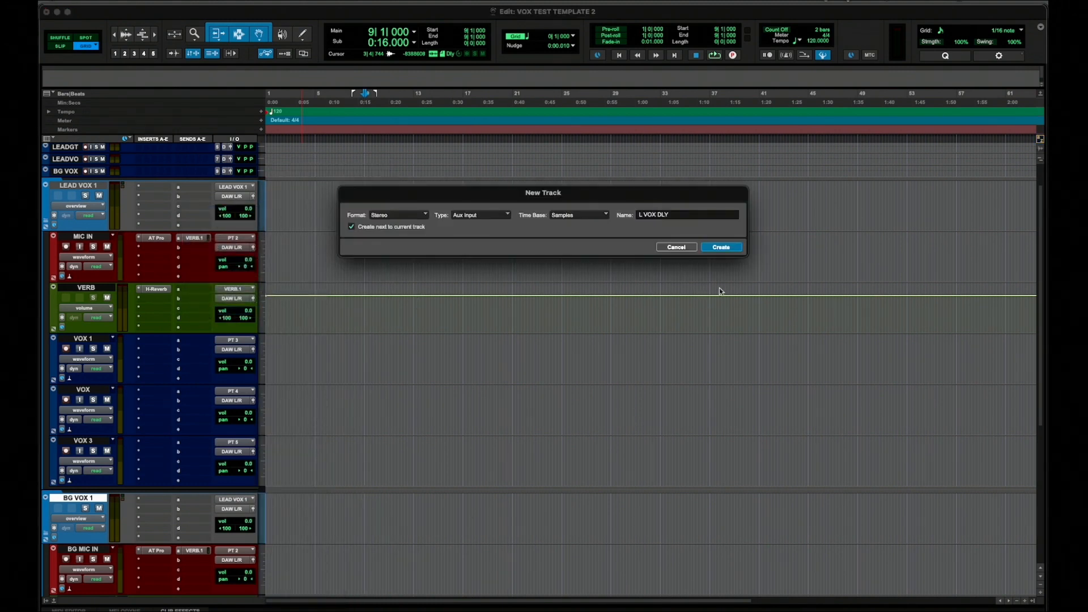
pyautogui.click(715, 248)
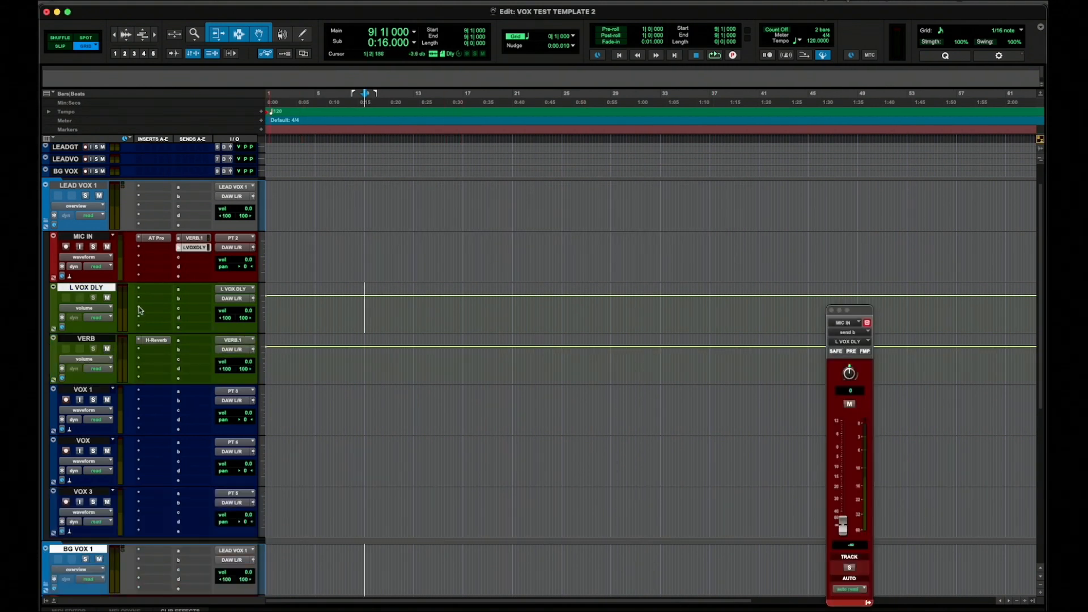
# Insert the stereo H-Delay plug-in on the L VOX DLY track and close its window
pyautogui.click(145, 289)
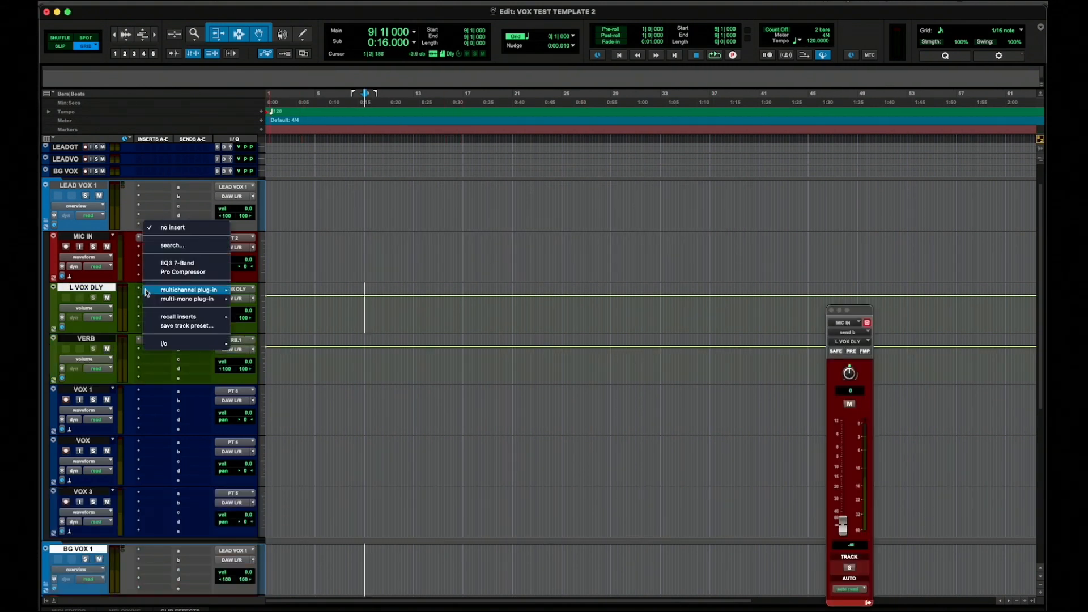
pyautogui.write('H')
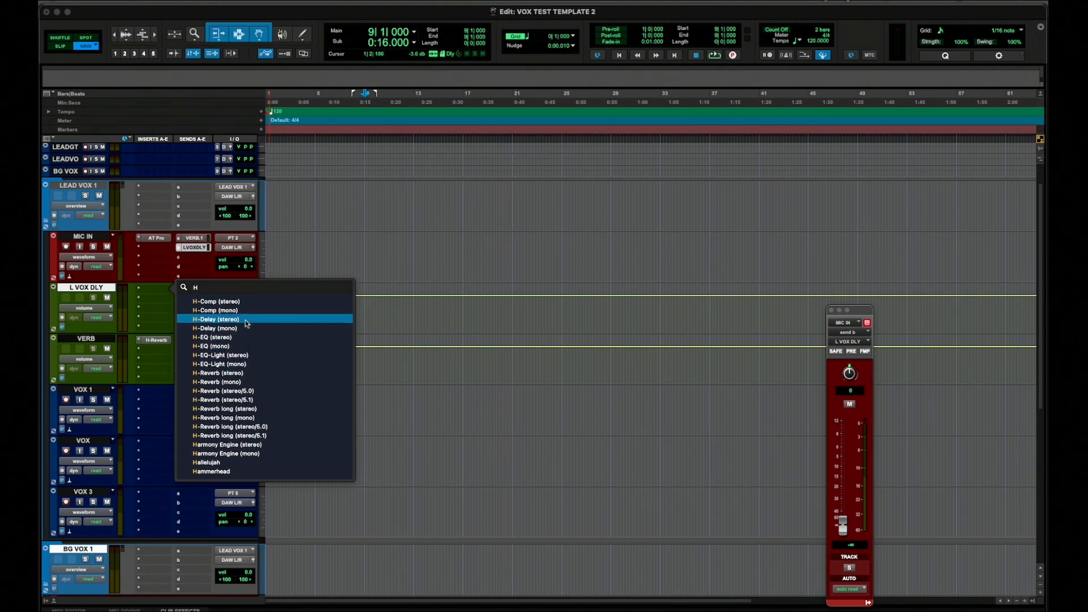
pyautogui.click(246, 319)
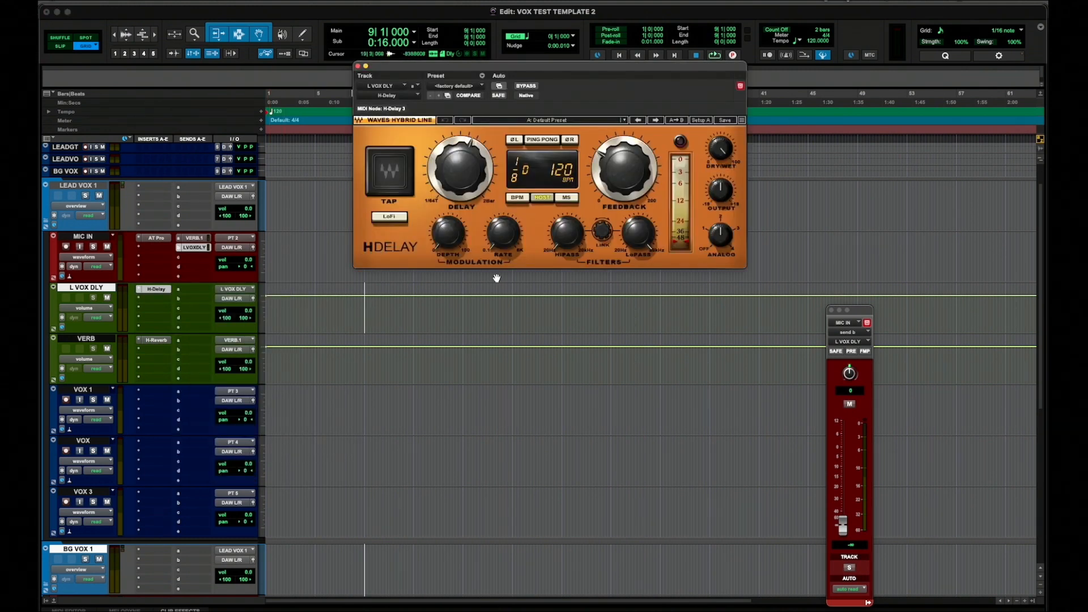
pyautogui.click(357, 66)
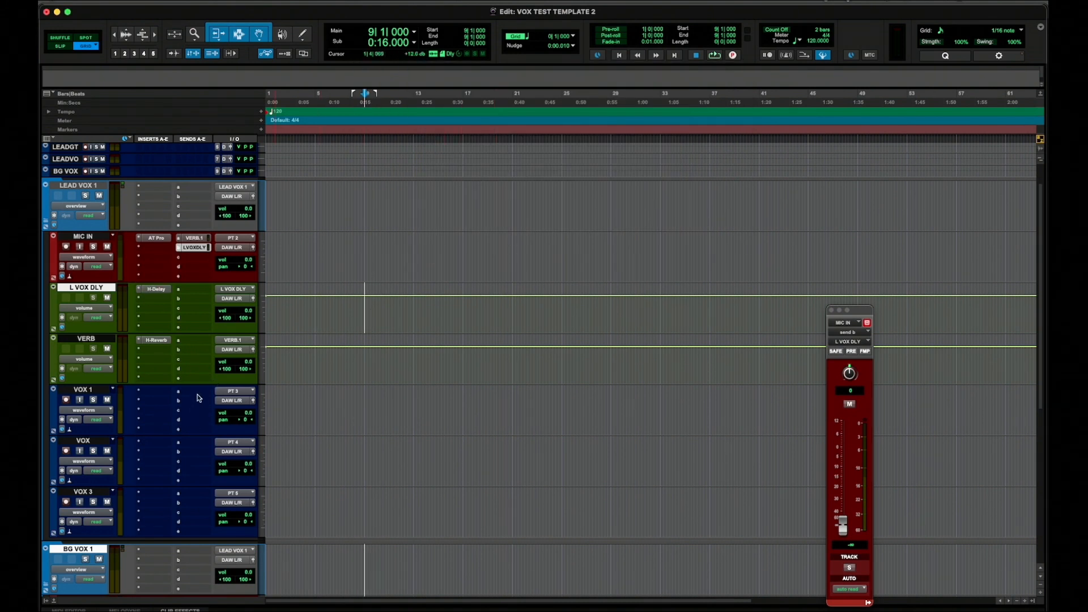
# Add a second send on BG MIC IN to a new stereo aux input track named BG VOX DLY, created next to the current track
pyautogui.scroll(-4, 221, 512)
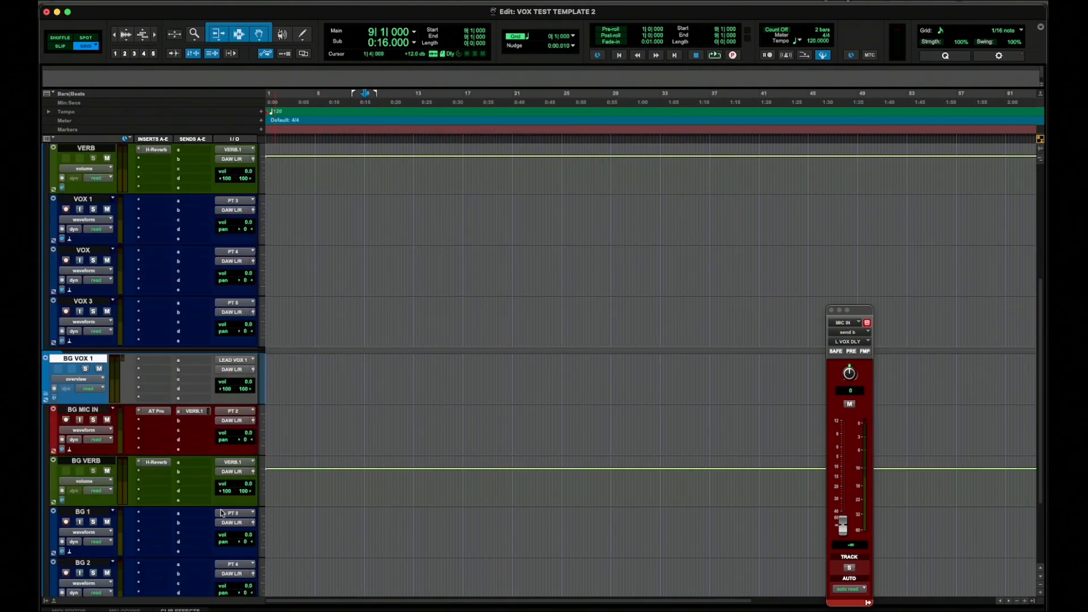
pyautogui.click(194, 421)
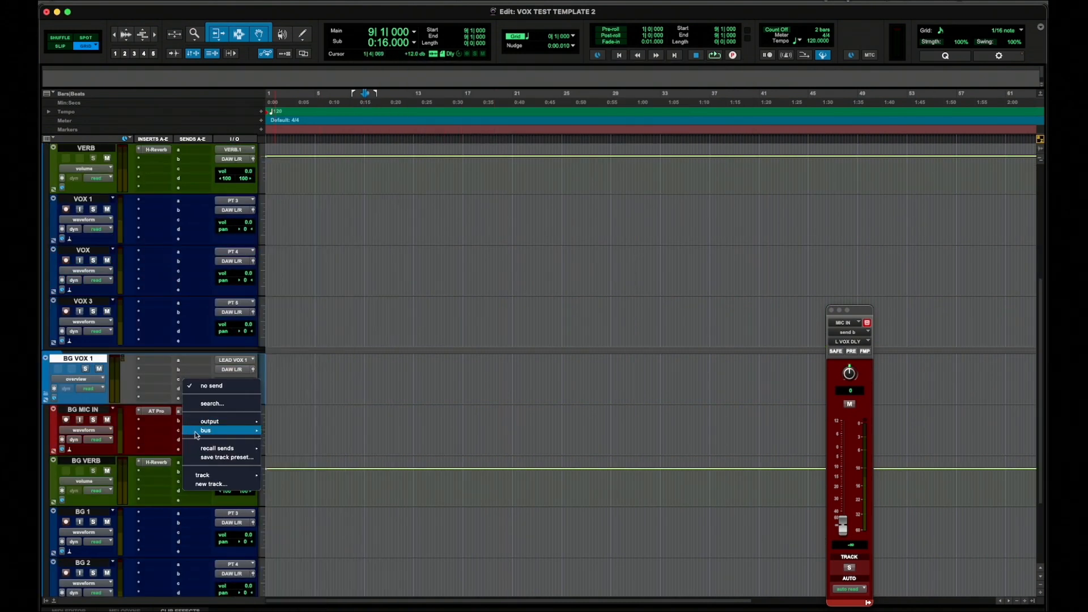
pyautogui.click(205, 484)
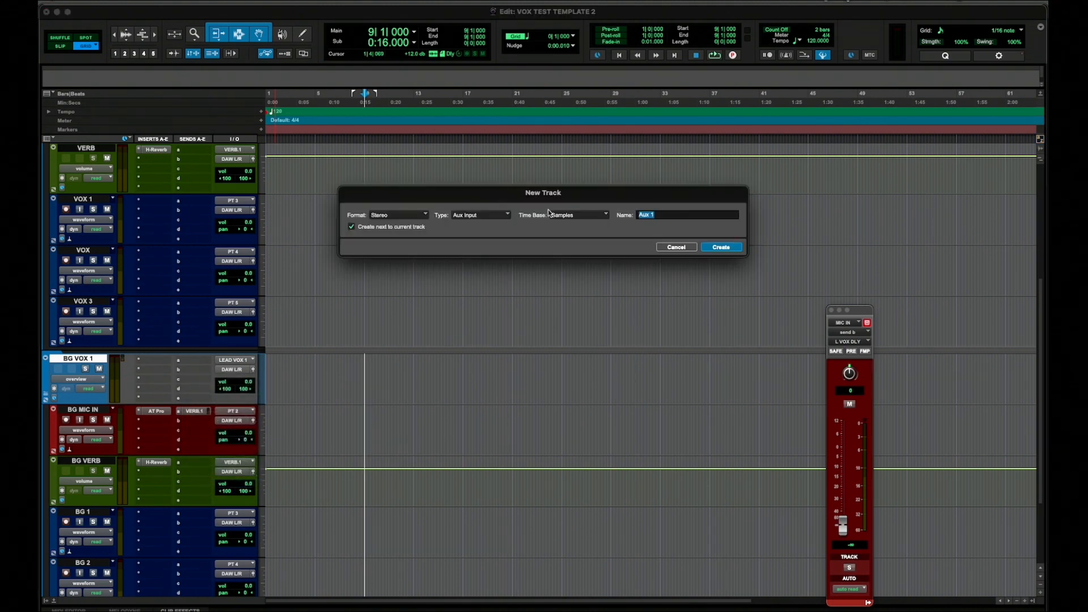
pyautogui.write('BG VOX DLY')
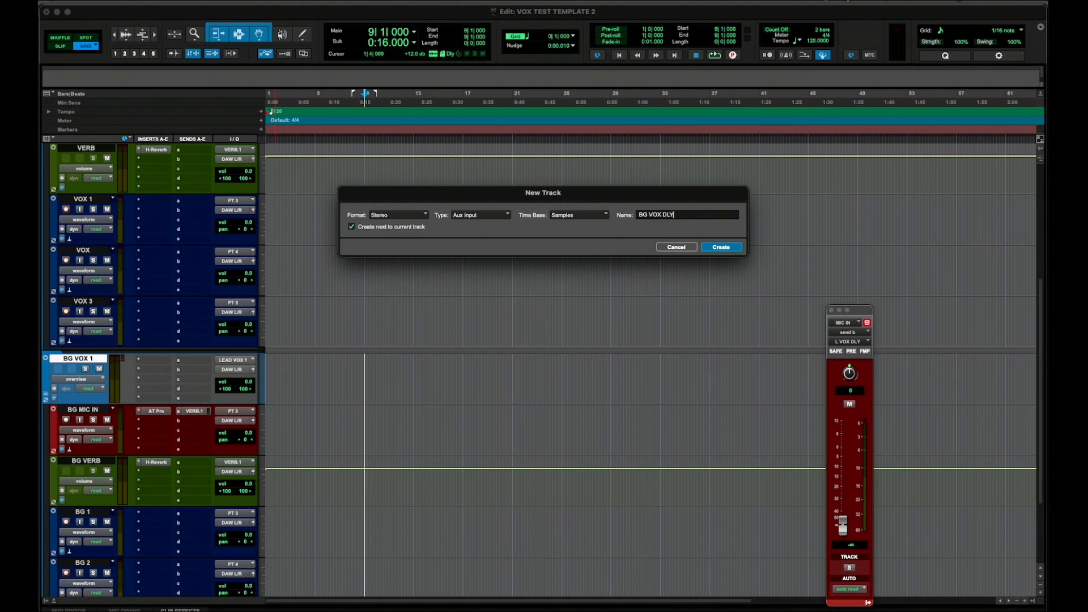
pyautogui.click(716, 251)
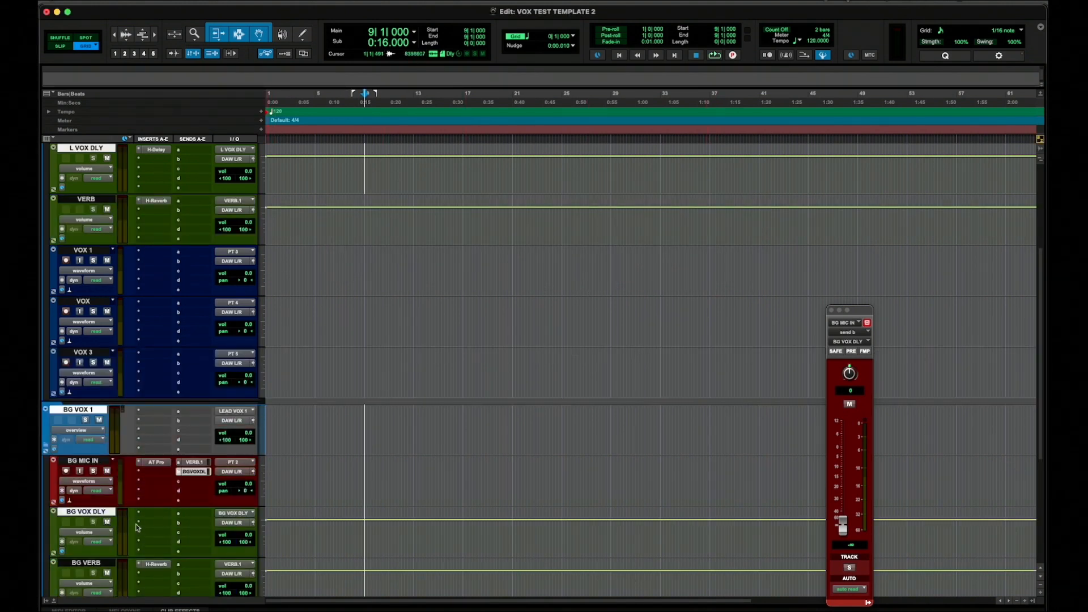
# Insert stereo EchoBoy on BG VOX DLY, switch it to Dual Echo mode, adjust the Echo 1 note value and close the plug-in window
pyautogui.click(153, 514)
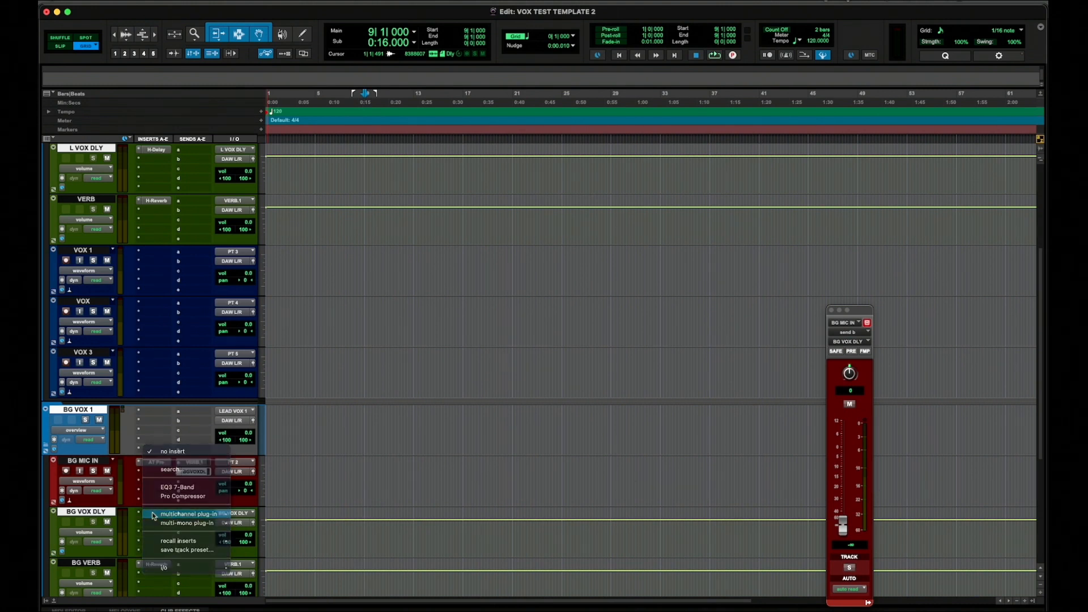
pyautogui.write('ECHO')
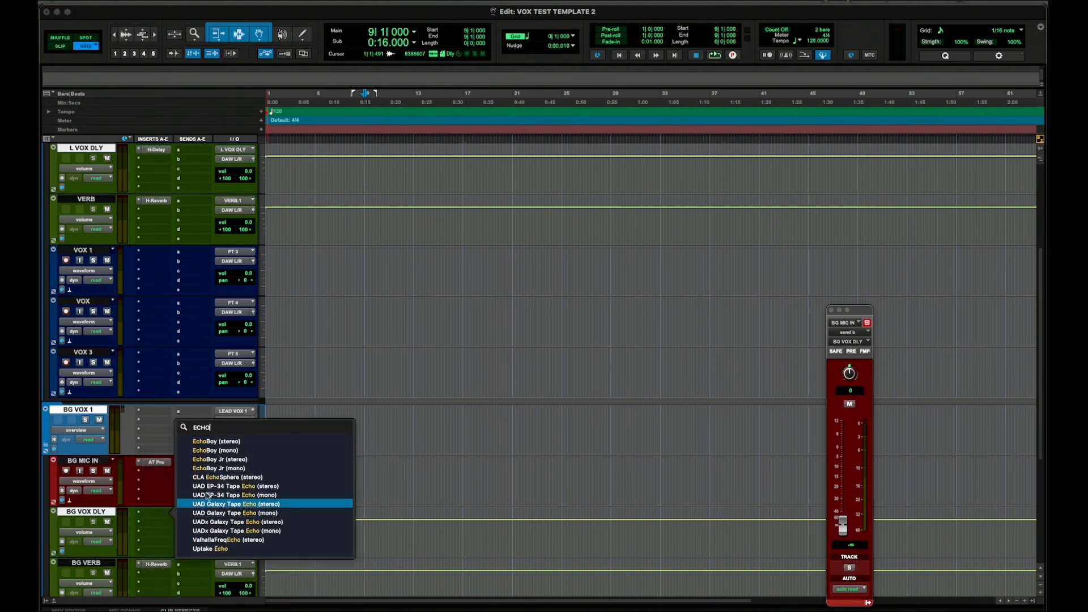
pyautogui.click(212, 441)
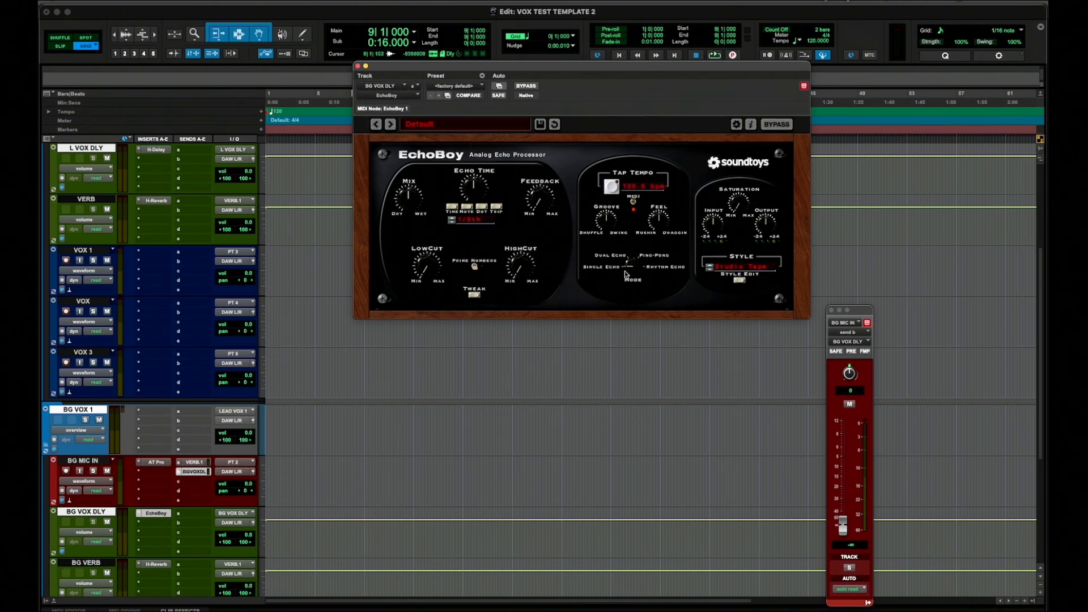
pyautogui.click(624, 249)
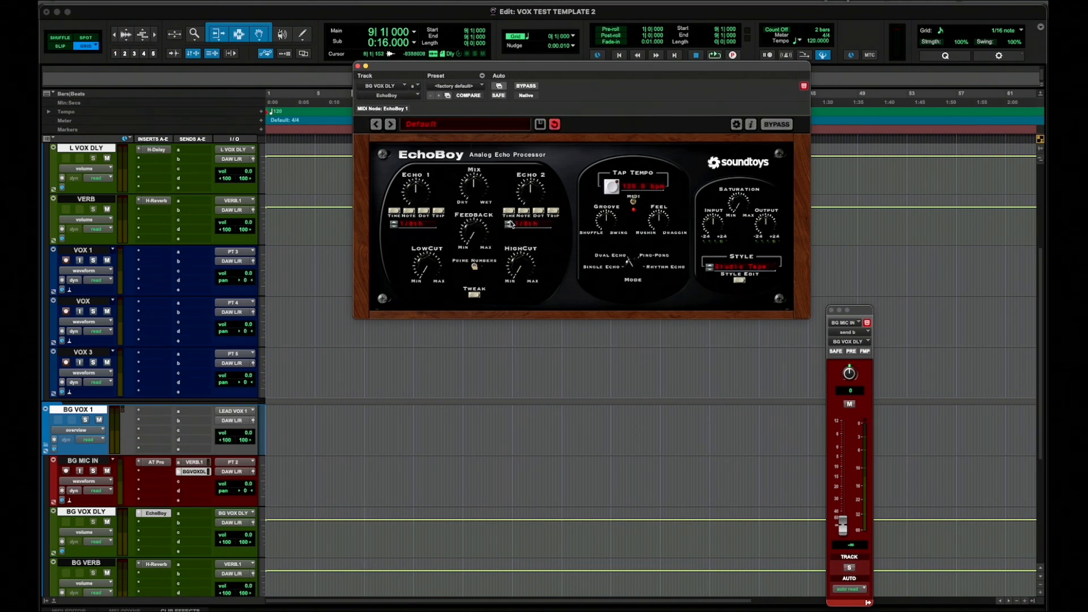
pyautogui.click(394, 225)
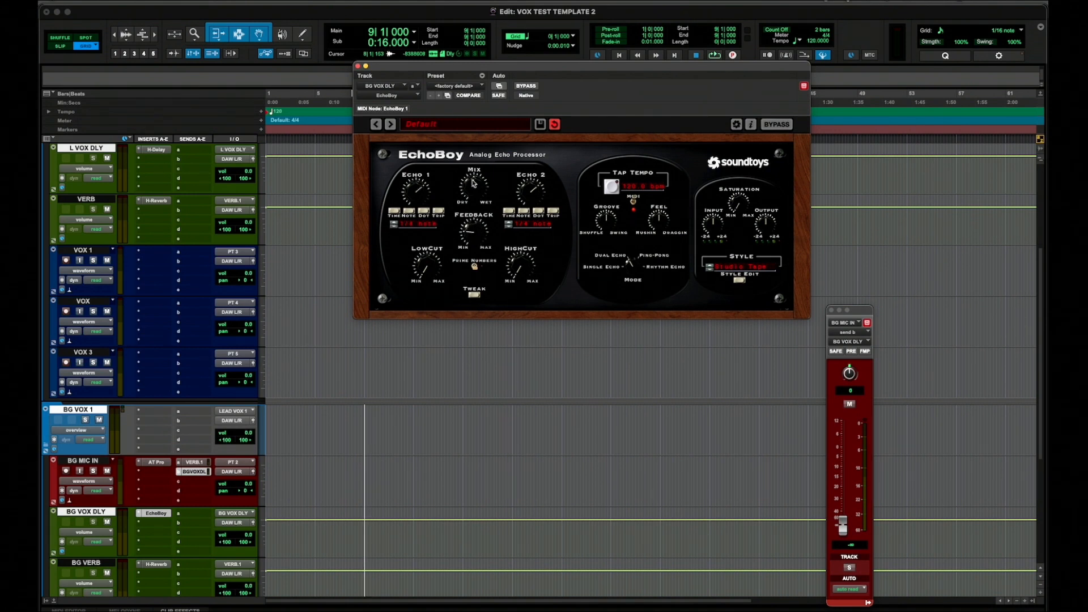
pyautogui.click(357, 66)
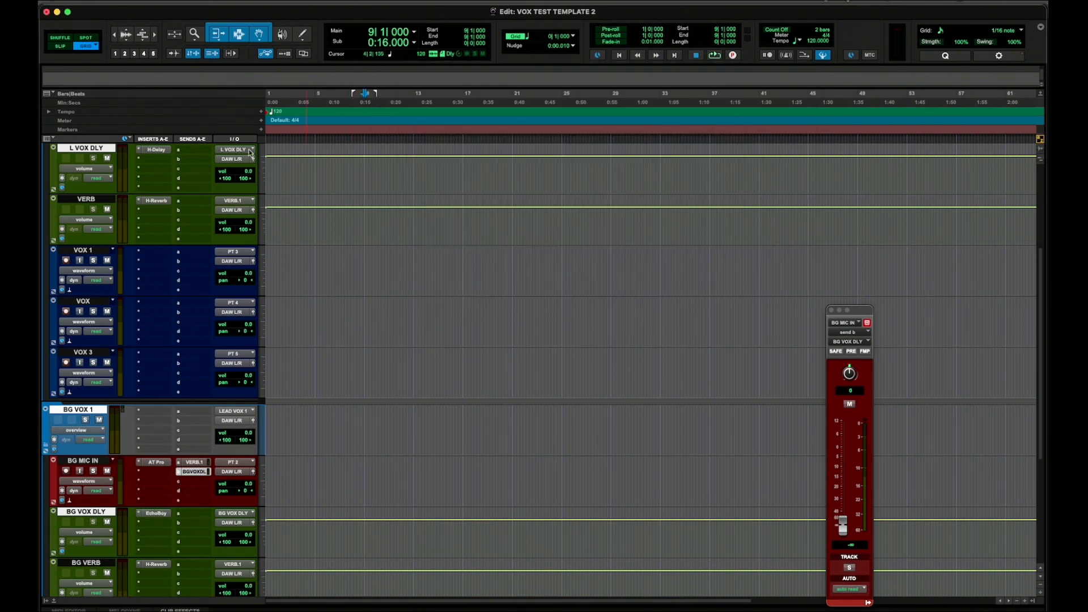
# Try to save the session with the new delay tracks as a system template
pyautogui.click(111, 1)
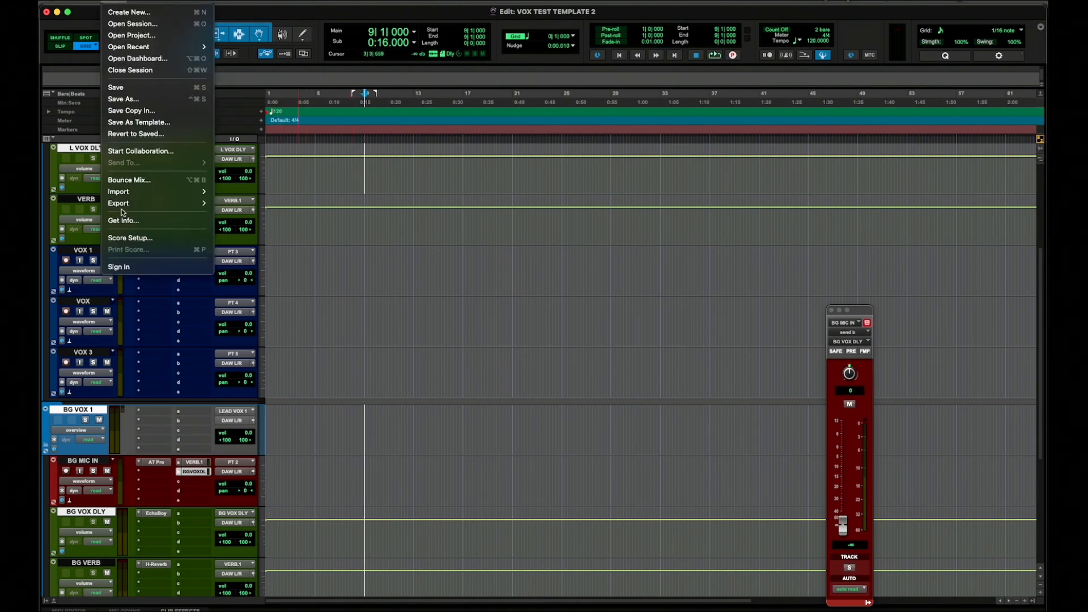
pyautogui.click(130, 122)
pyautogui.click(588, 270)
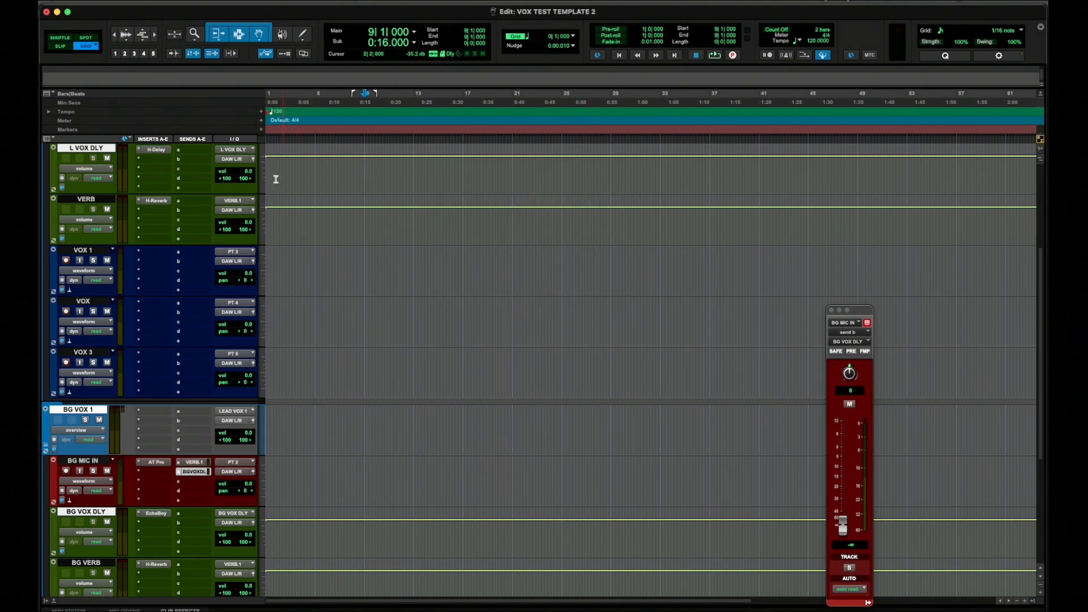
# Close the floating send window and collapse the BG VOX 1 and LEAD VOX 1 folders
pyautogui.click(831, 310)
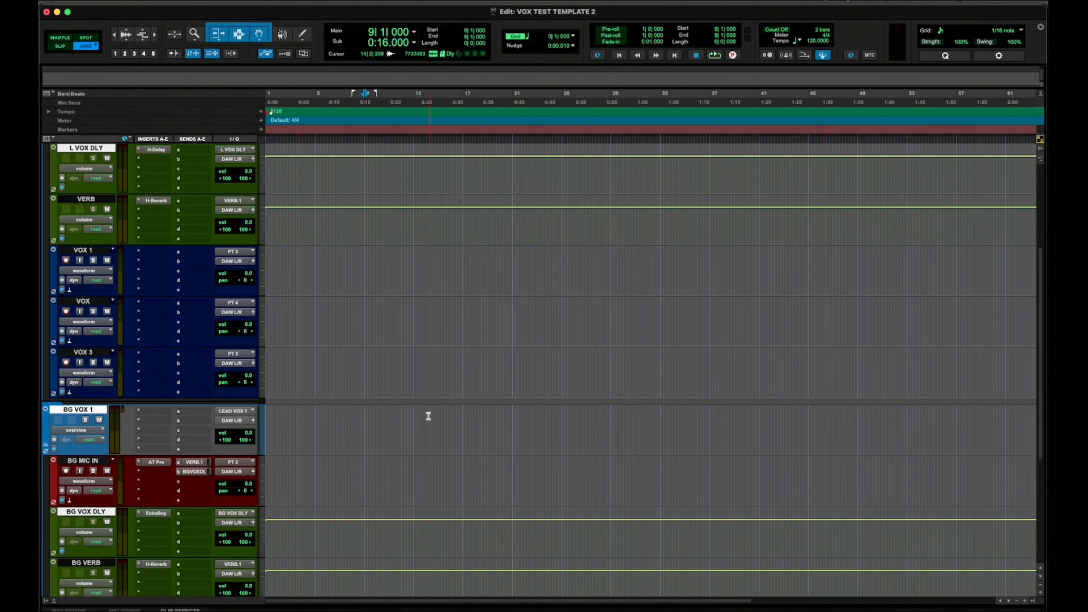
pyautogui.scroll(-3, 426, 400)
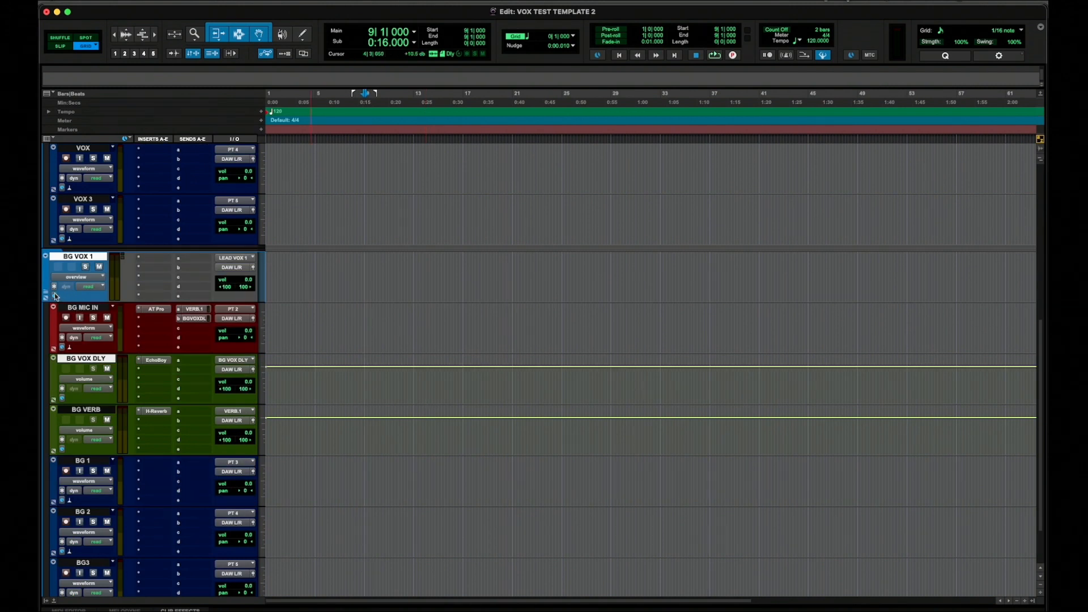
pyautogui.scroll(5, 55, 293)
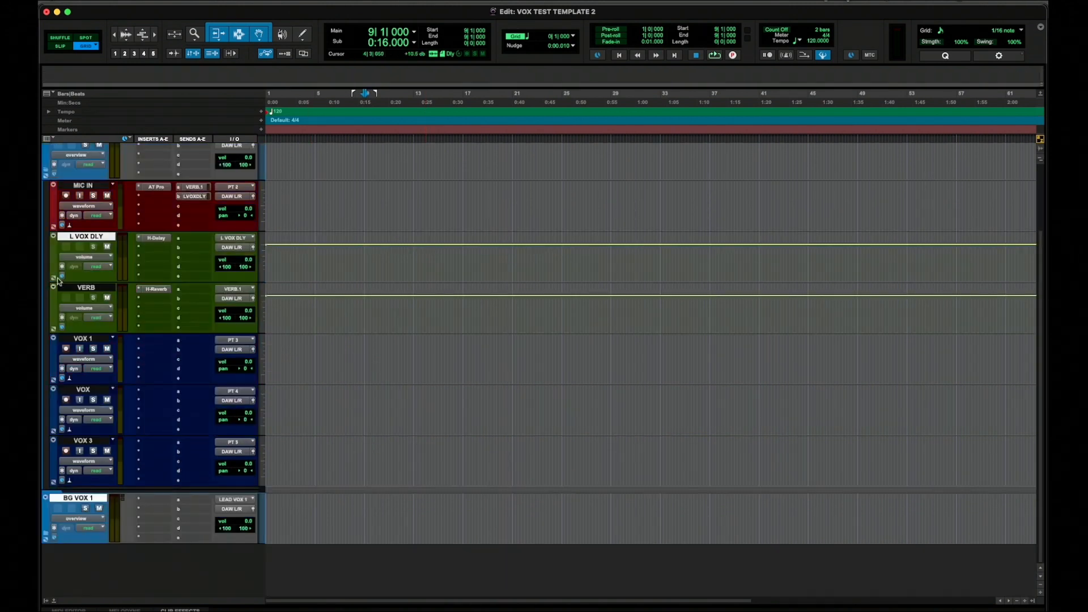
pyautogui.click(46, 171)
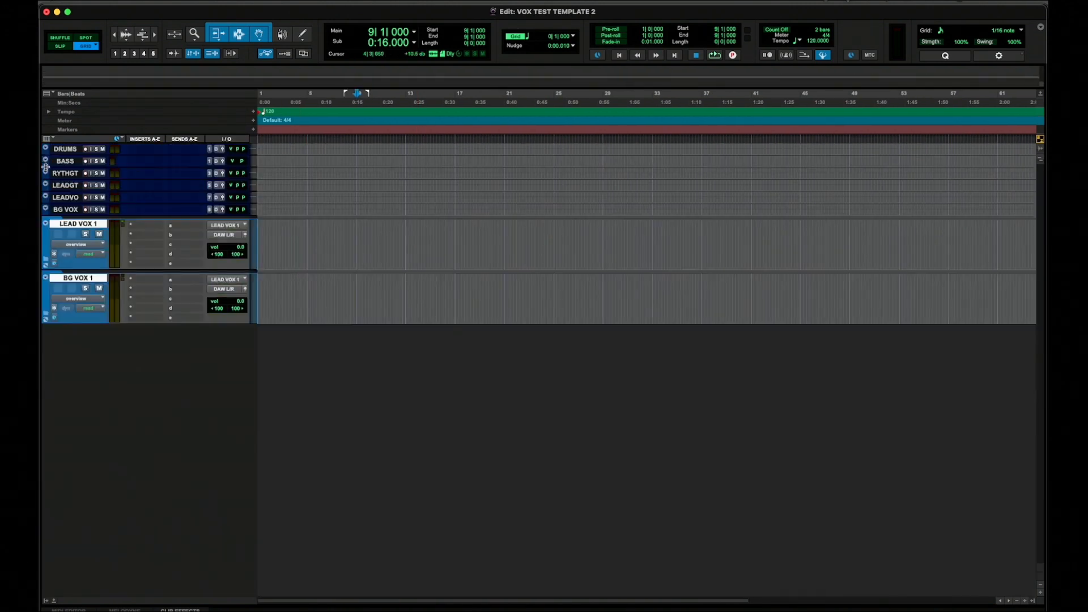
# Save the session with collapsed folders as template VOX TEST TEMPLATE 2 in the VOCALS category, replacing the existing template
pyautogui.click(107, 1)
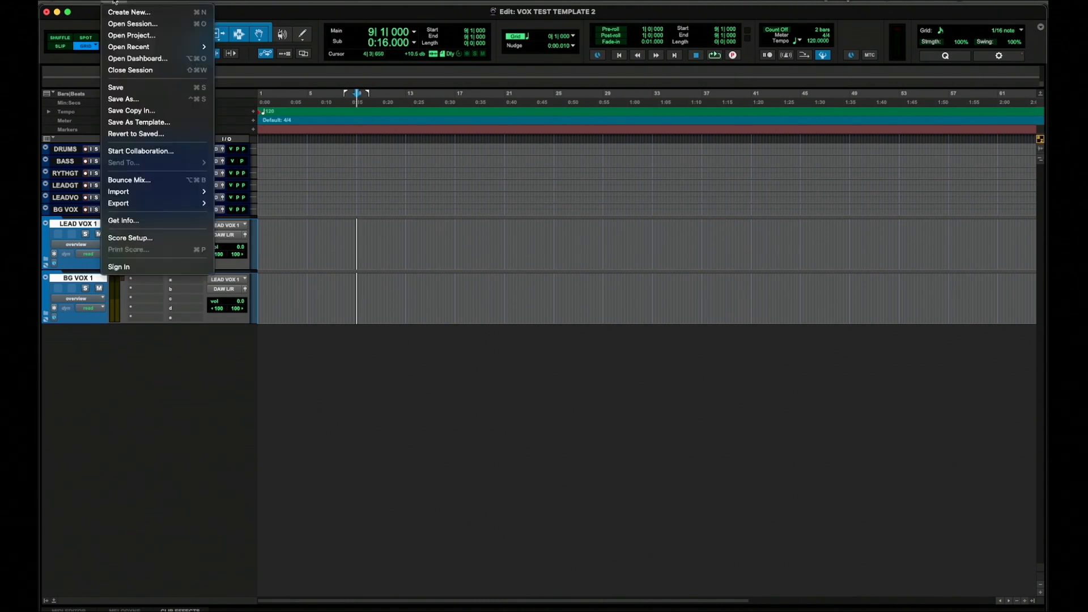
pyautogui.click(123, 120)
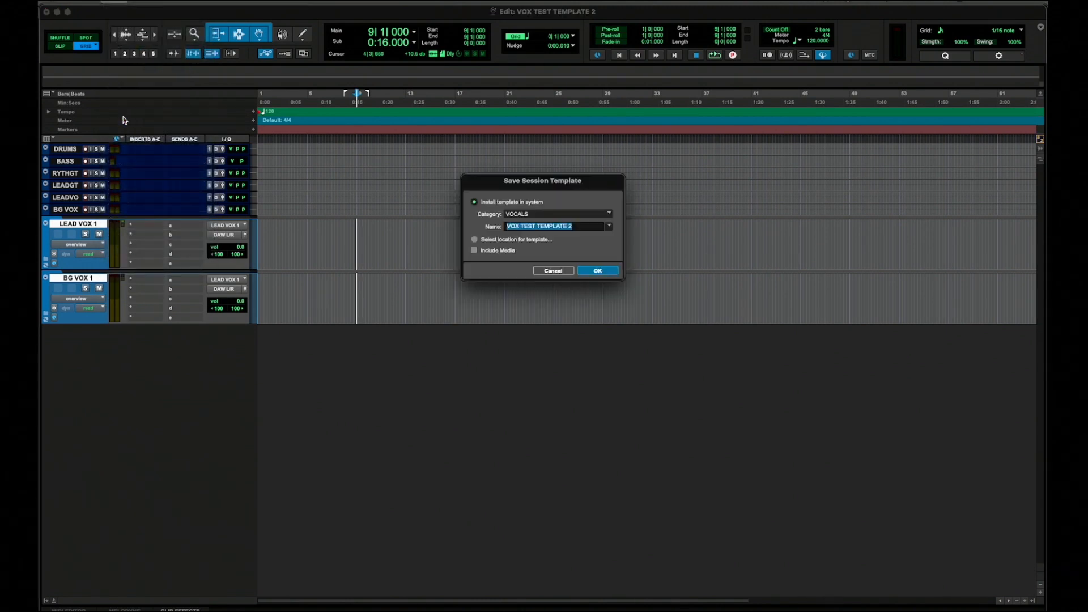
pyautogui.click(581, 272)
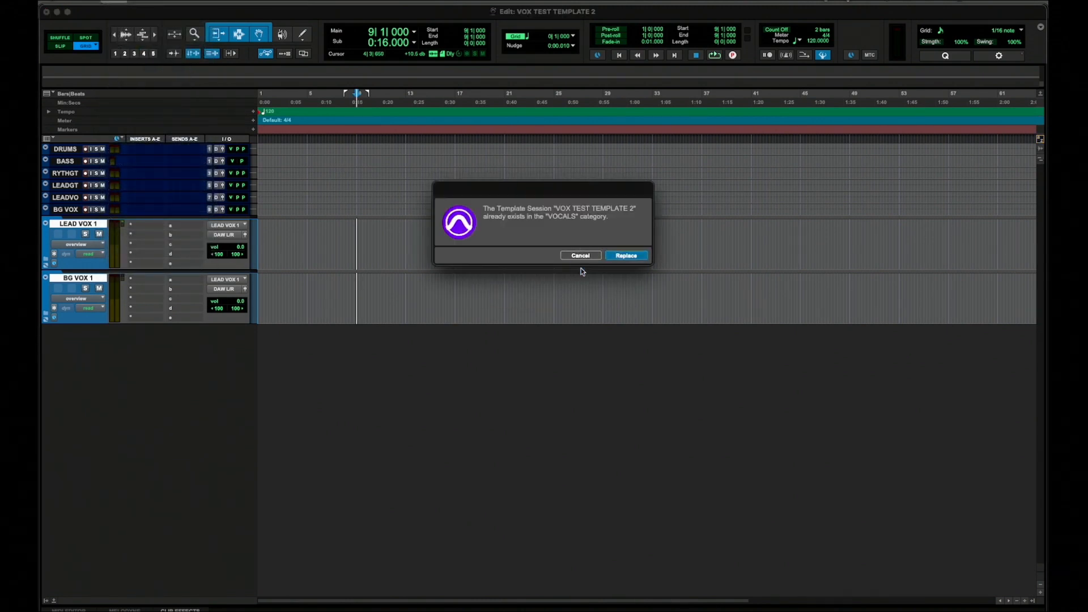
pyautogui.click(623, 255)
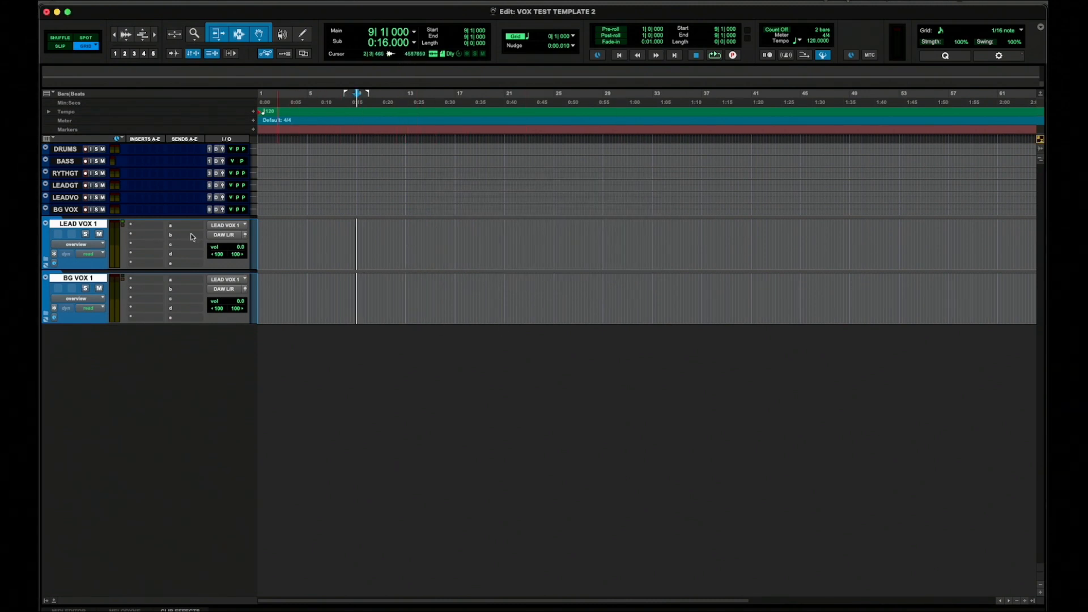
pyautogui.click(46, 262)
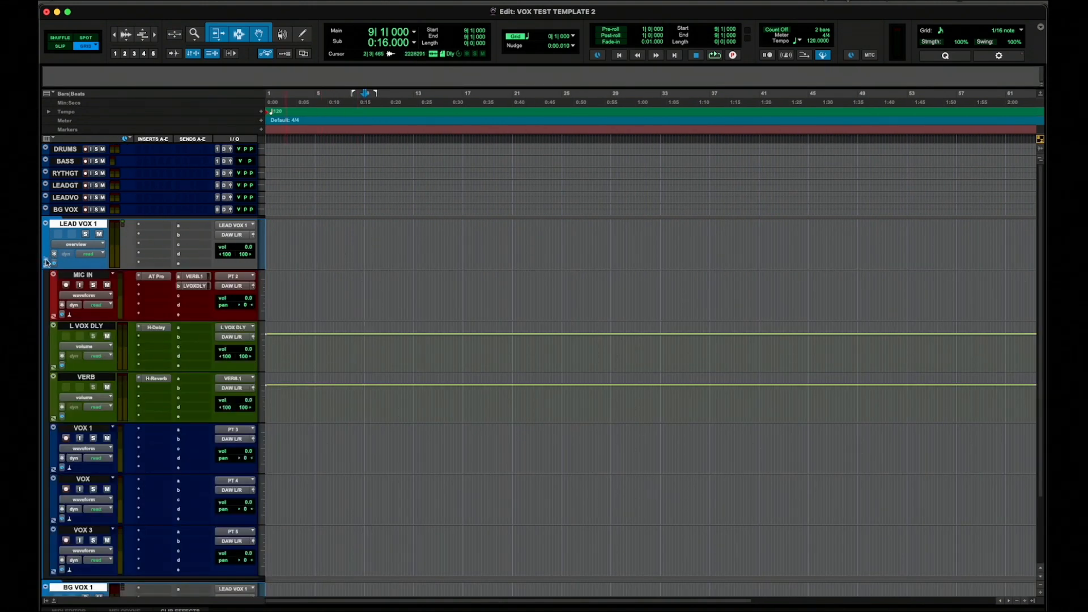
pyautogui.click(46, 262)
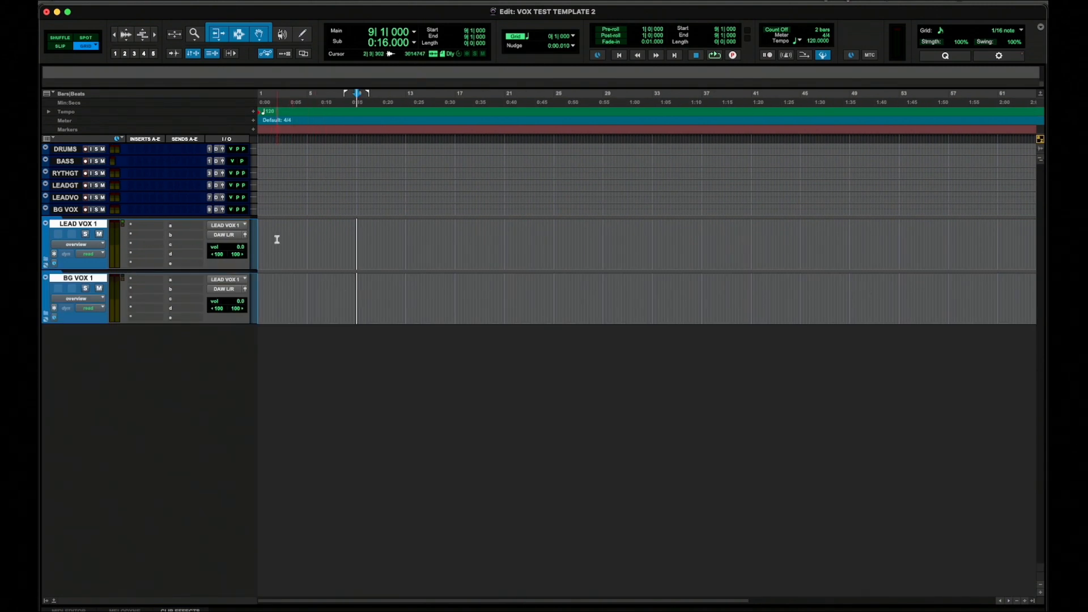
# Route the outputs of the six tracks from DRUMS to BG VOX to a new stereo aux input track named STEMS SUB
pyautogui.click(64, 210)
pyautogui.keyDown('shift'); pyautogui.click(61, 151); pyautogui.keyUp('shift')
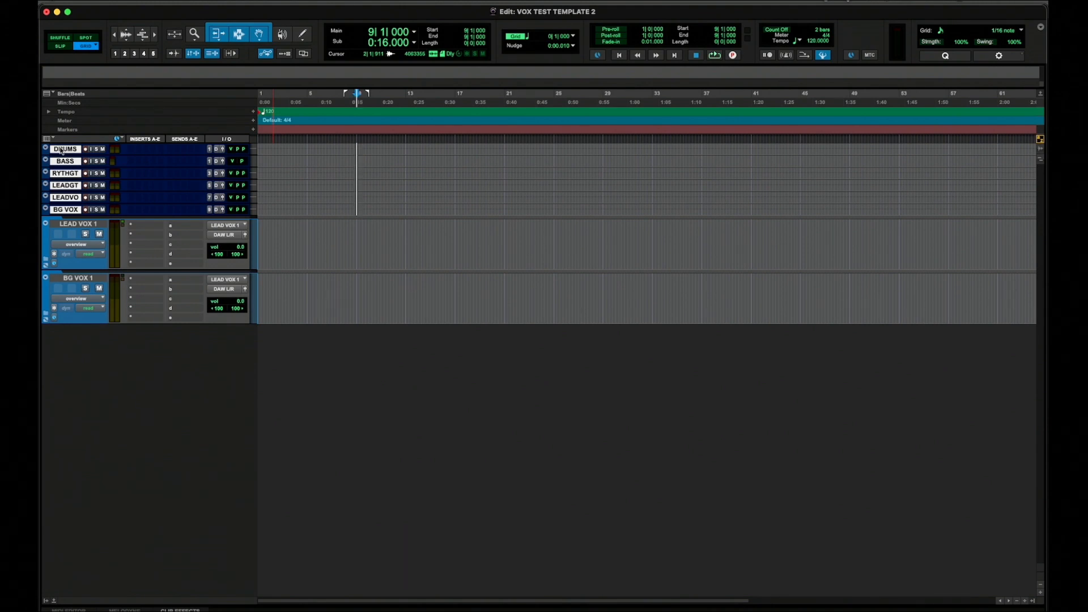
pyautogui.click(217, 211)
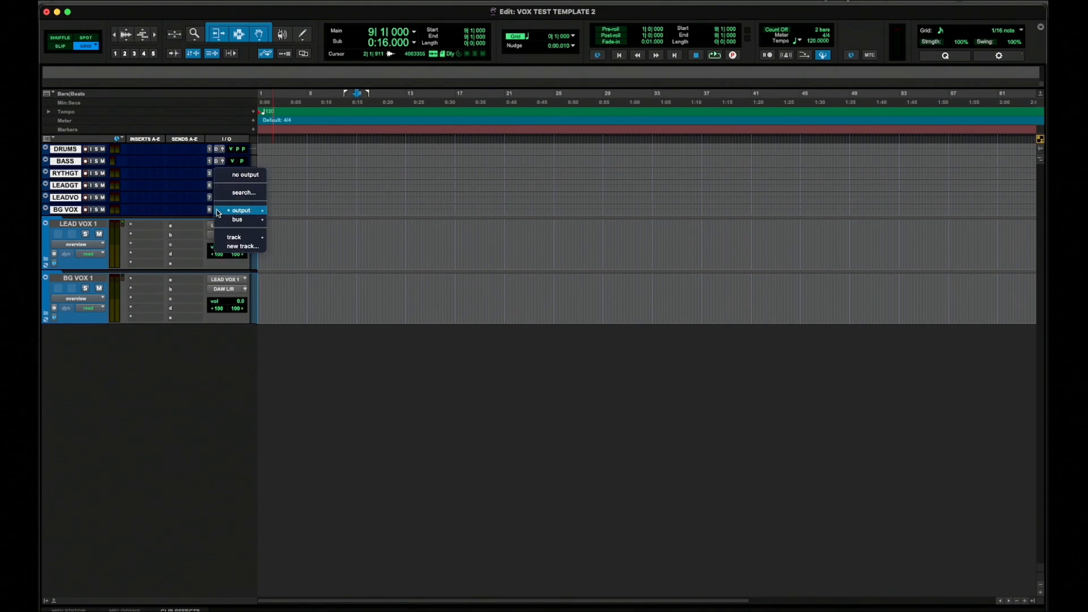
pyautogui.click(247, 247)
pyautogui.write('STEMS')
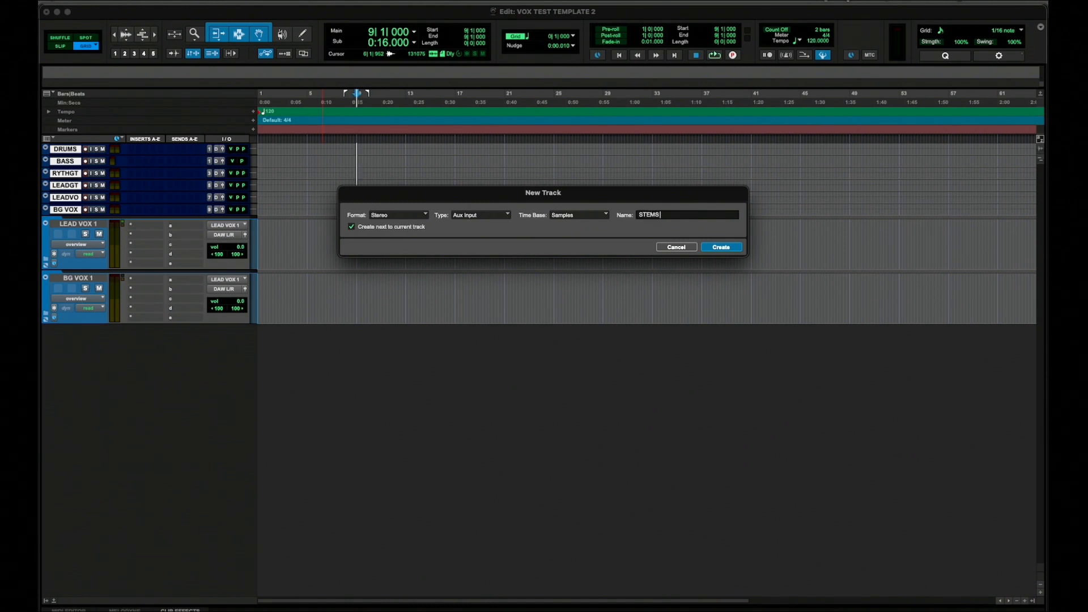
pyautogui.write(' SUB')
pyautogui.press('Return')
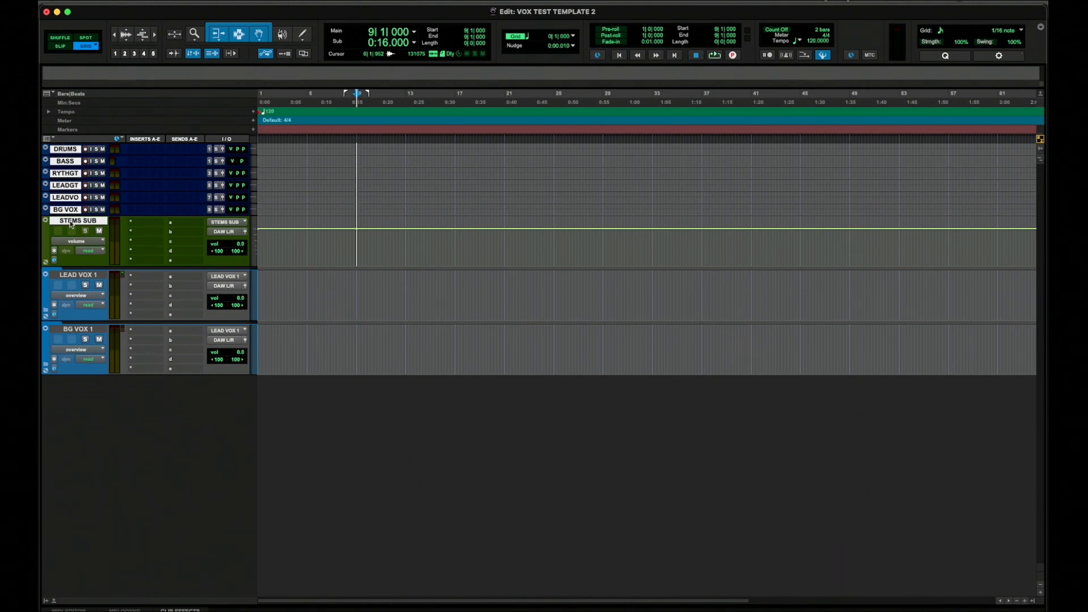
# Save the session including the STEMS SUB track as a template again, replacing VOX TEST TEMPLATE 2
pyautogui.click(108, 2)
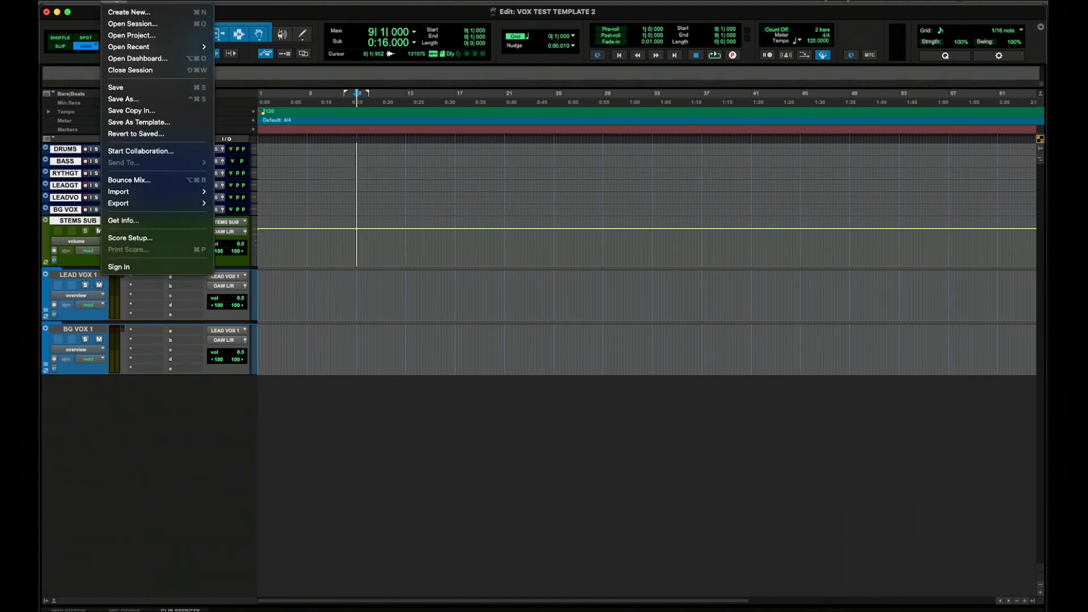
pyautogui.click(119, 123)
pyautogui.click(589, 270)
pyautogui.click(609, 255)
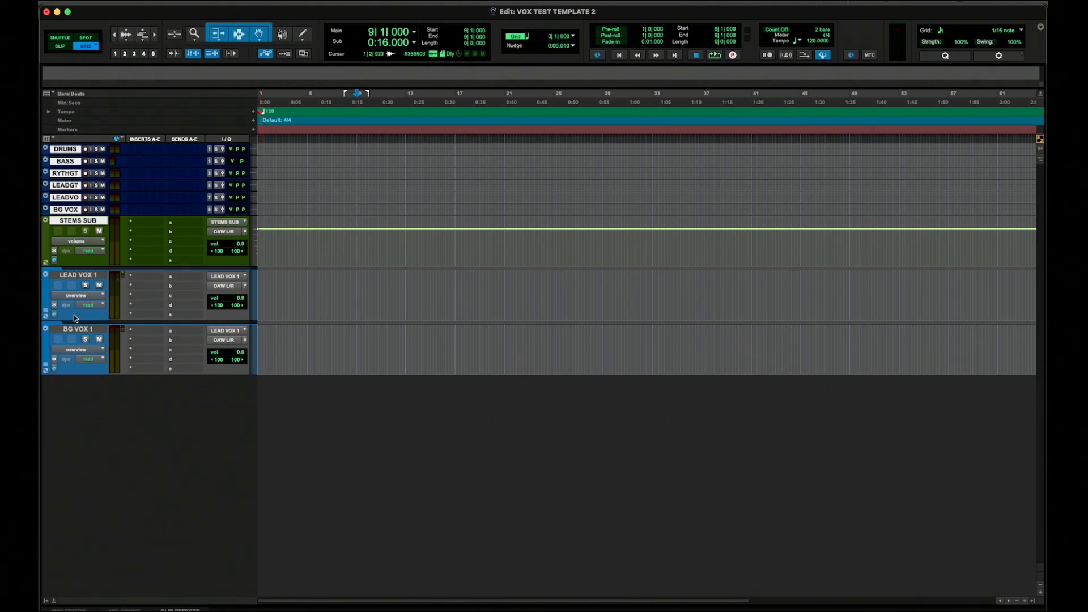
# Select the BG VOX 1 folder track and expand it to review the tracks inside
pyautogui.click(85, 329)
pyautogui.click(46, 365)
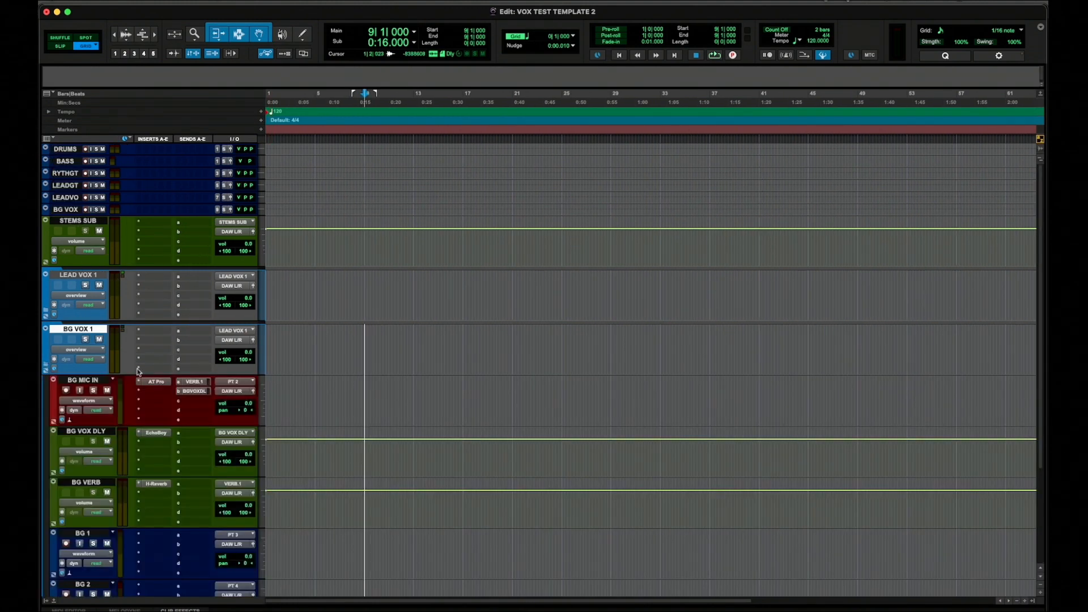
pyautogui.scroll(-5, 129, 364)
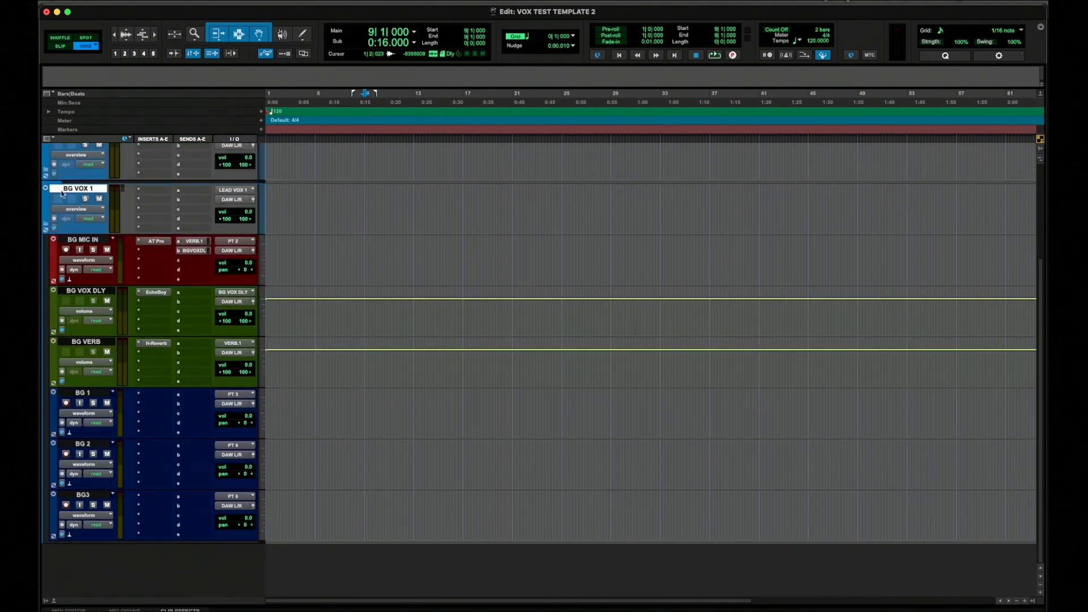
# Select the BG VOX 1 folder with all its member tracks and start saving them as a track preset named BG VOX 2
pyautogui.keyDown('shift'); pyautogui.click(82, 496); pyautogui.keyUp('shift')
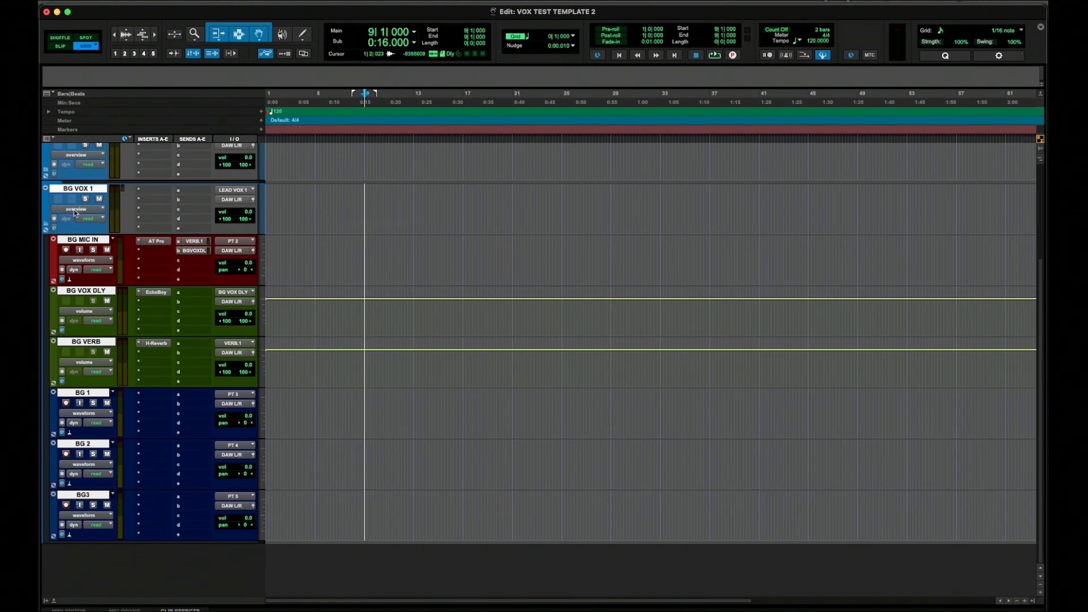
pyautogui.rightClick(73, 189)
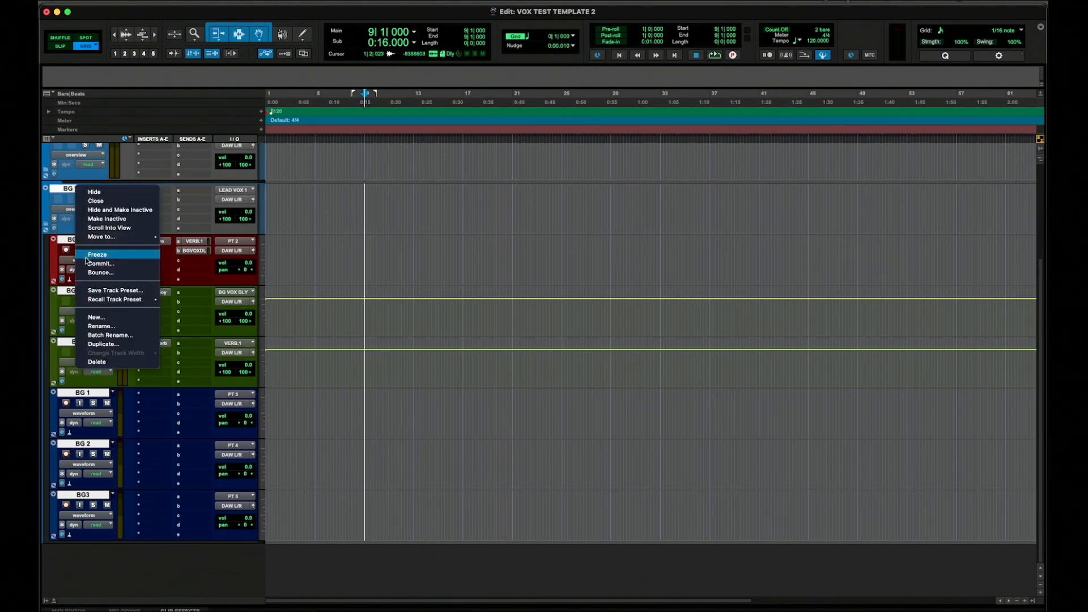
pyautogui.click(114, 291)
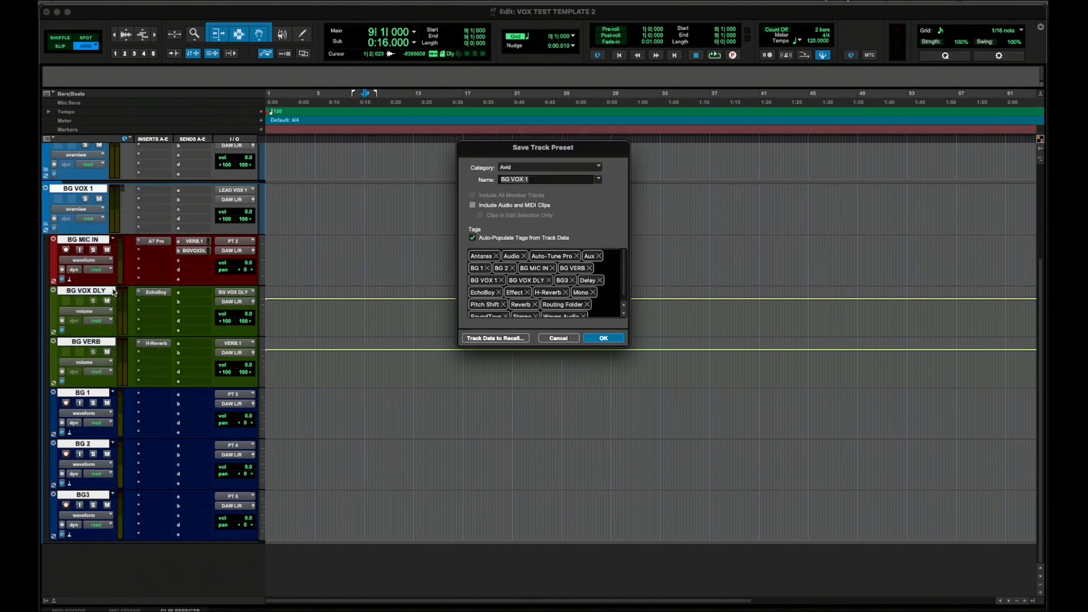
pyautogui.click(553, 180)
pyautogui.write('2')
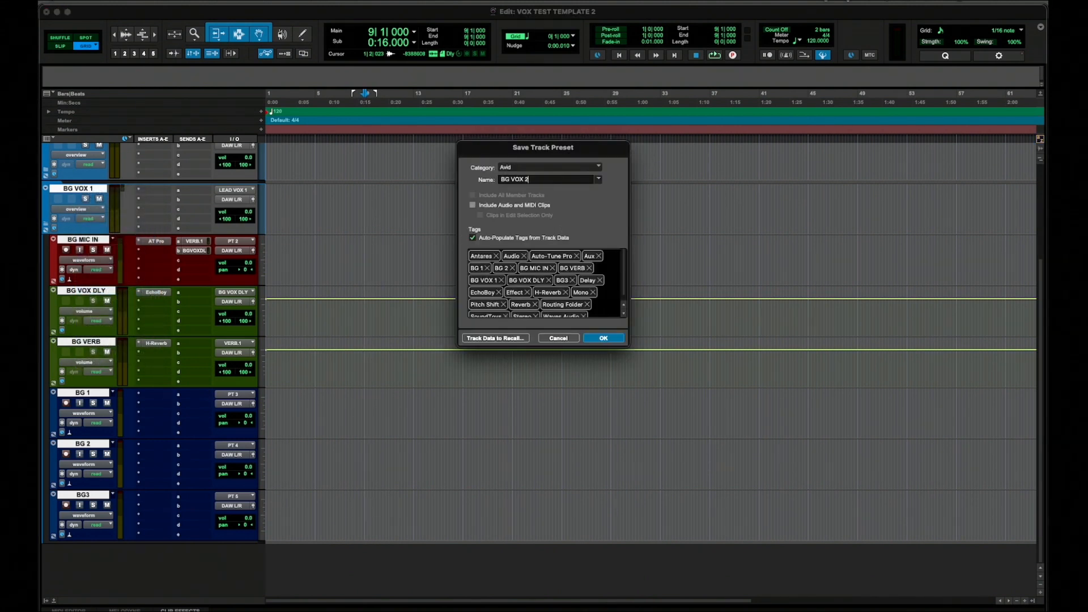
# Add a preset category named VOCAL PRESETS inside Avid and save the BG VOX 2 track preset in it
pyautogui.click(539, 170)
pyautogui.moveTo(592, 169)
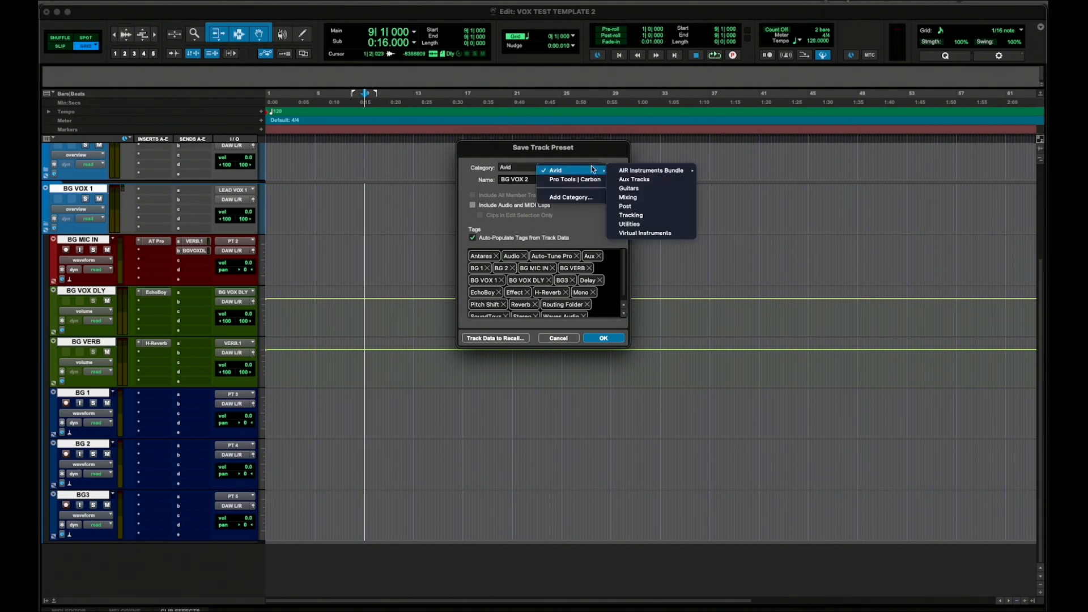
pyautogui.click(594, 197)
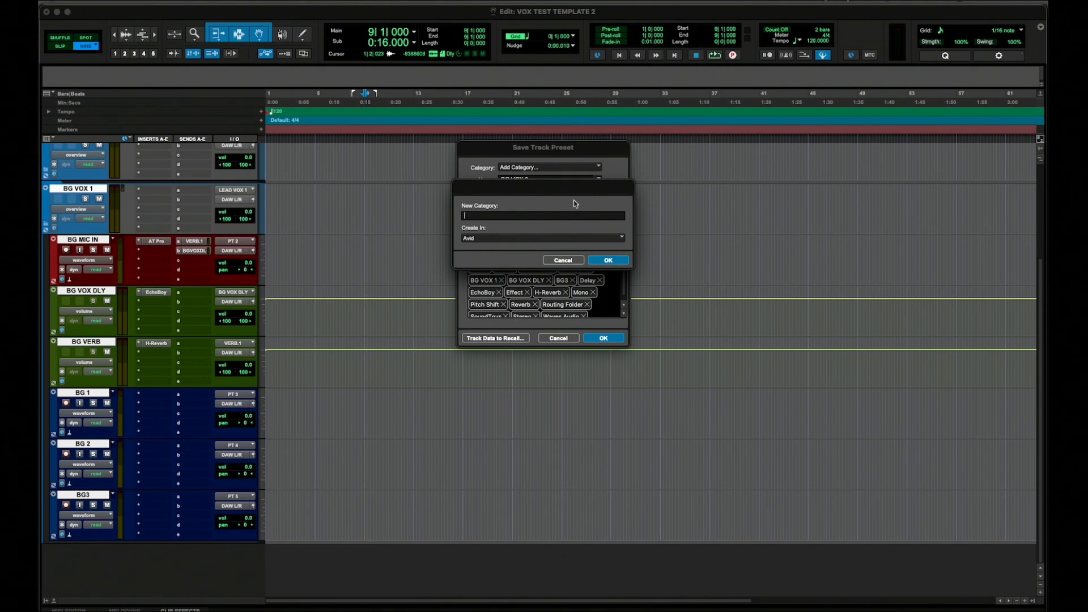
pyautogui.write('VOC')
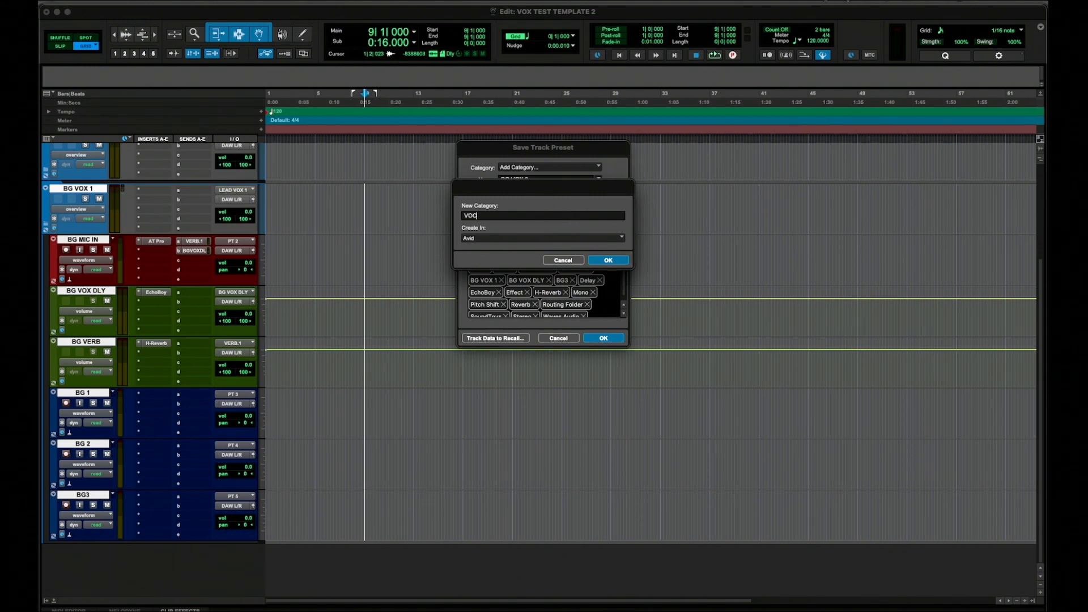
pyautogui.write('AL PRESETS')
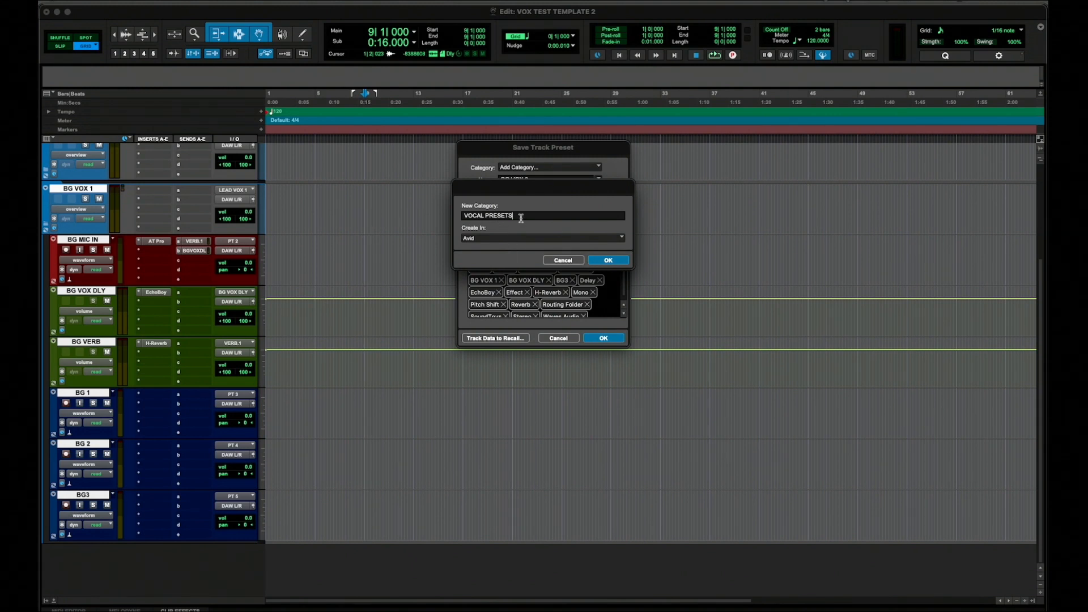
pyautogui.click(603, 258)
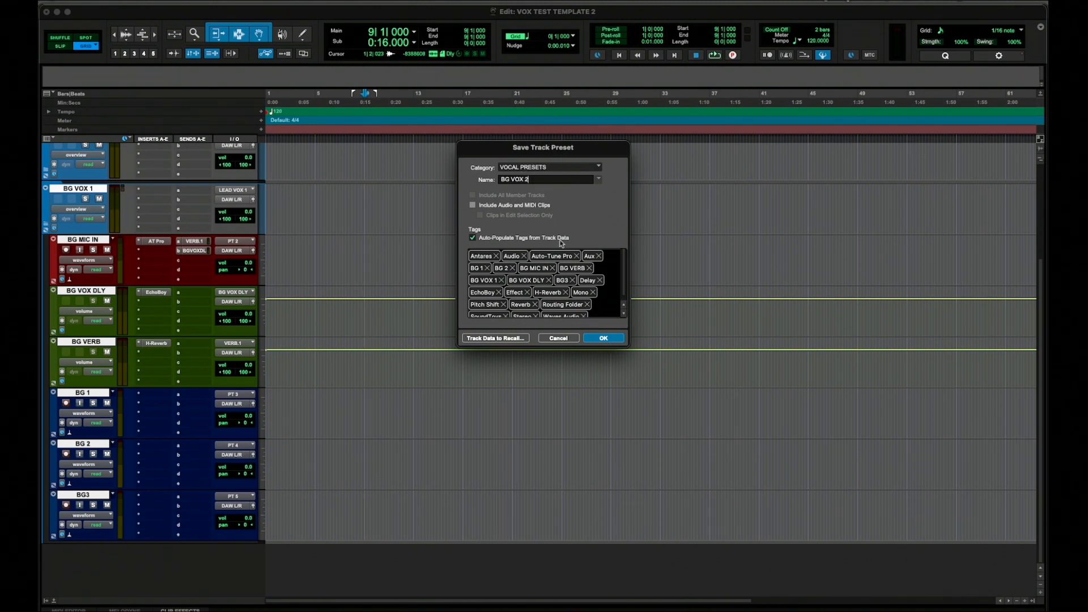
pyautogui.click(604, 338)
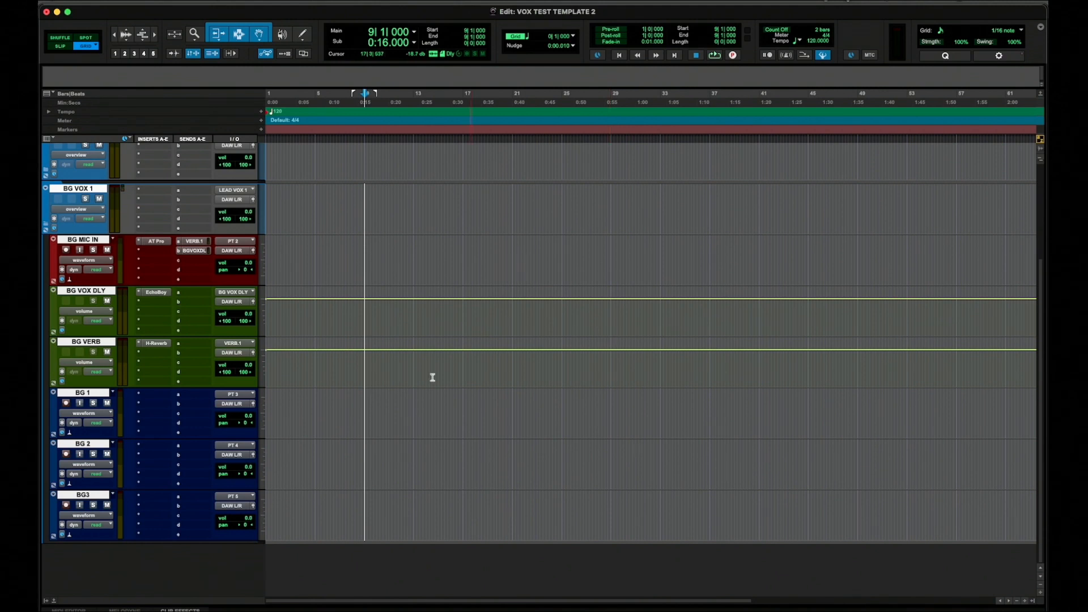
# Delete the BG VOX 1 folder together with all of its member tracks
pyautogui.rightClick(86, 188)
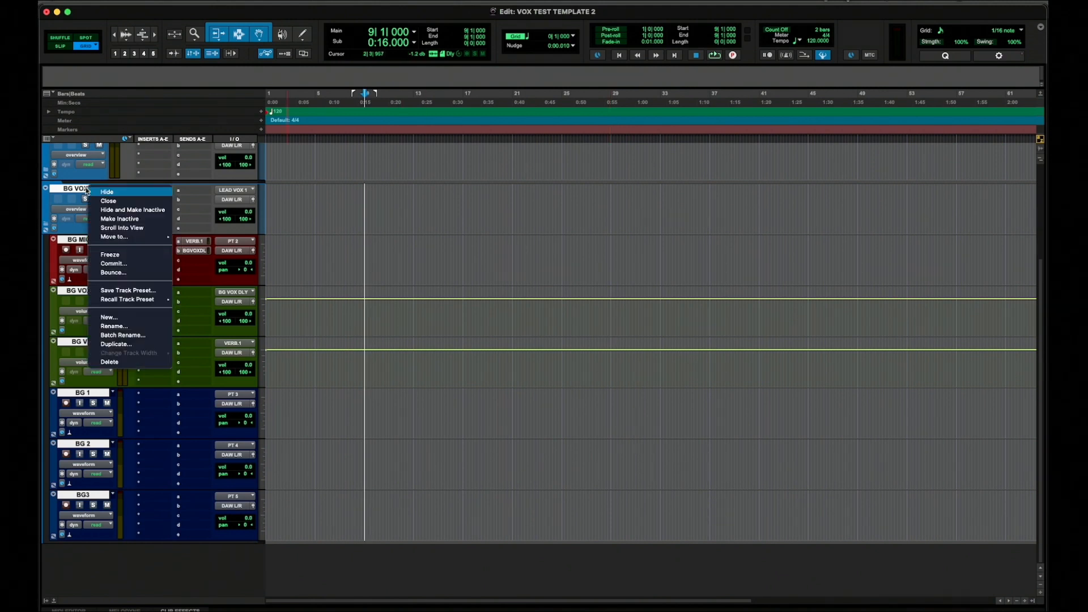
pyautogui.click(93, 362)
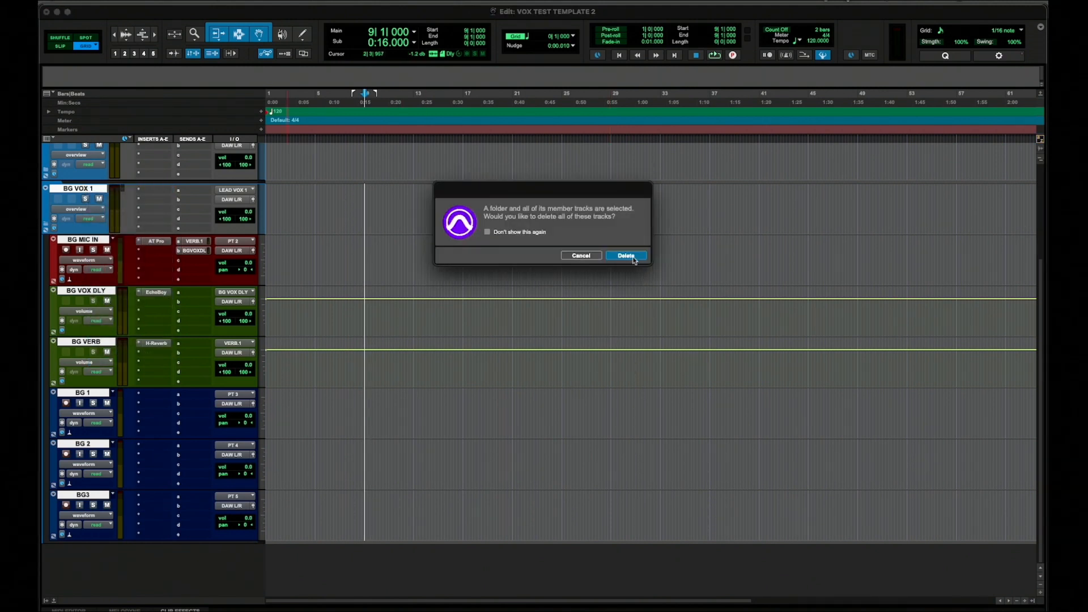
pyautogui.click(626, 255)
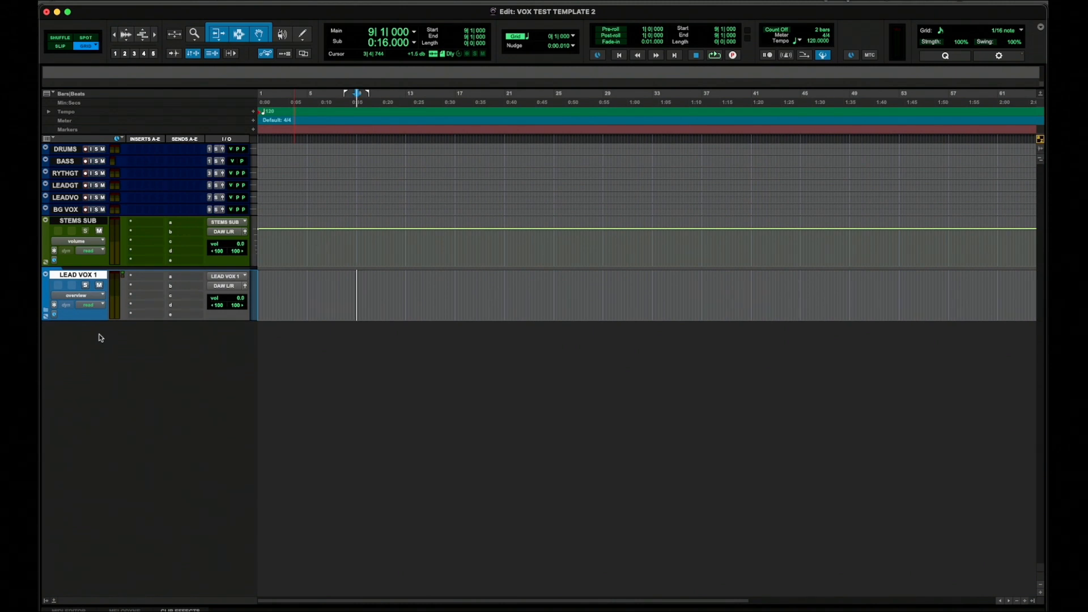
# Create new tracks from the BG VOX 2 track preset in the VOCAL PRESETS category
pyautogui.press('super+shift+n')
pyautogui.click(498, 219)
pyautogui.moveTo(501, 290)
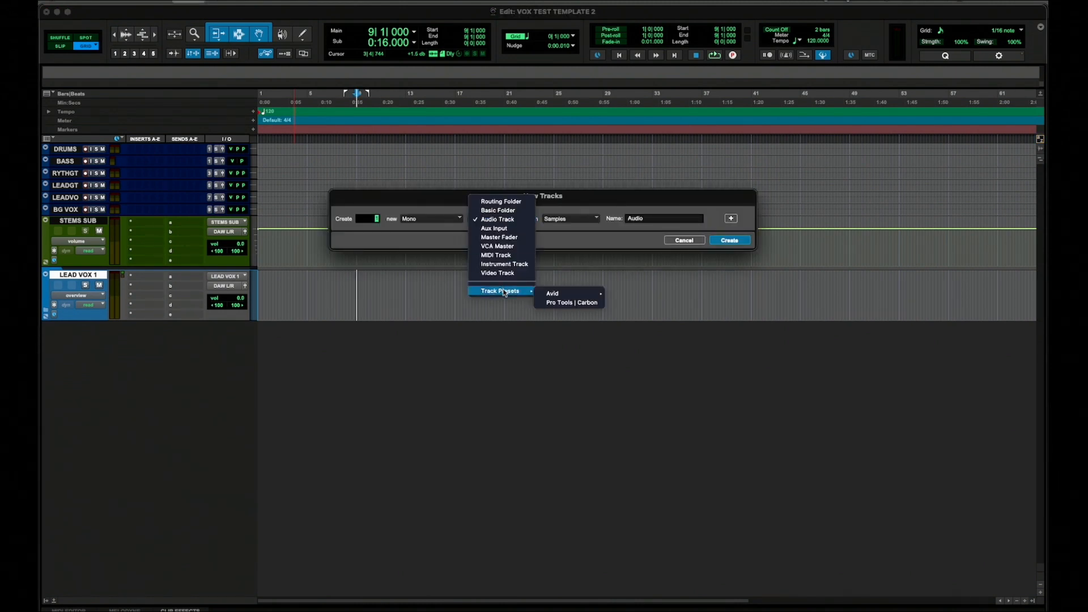
pyautogui.moveTo(564, 292)
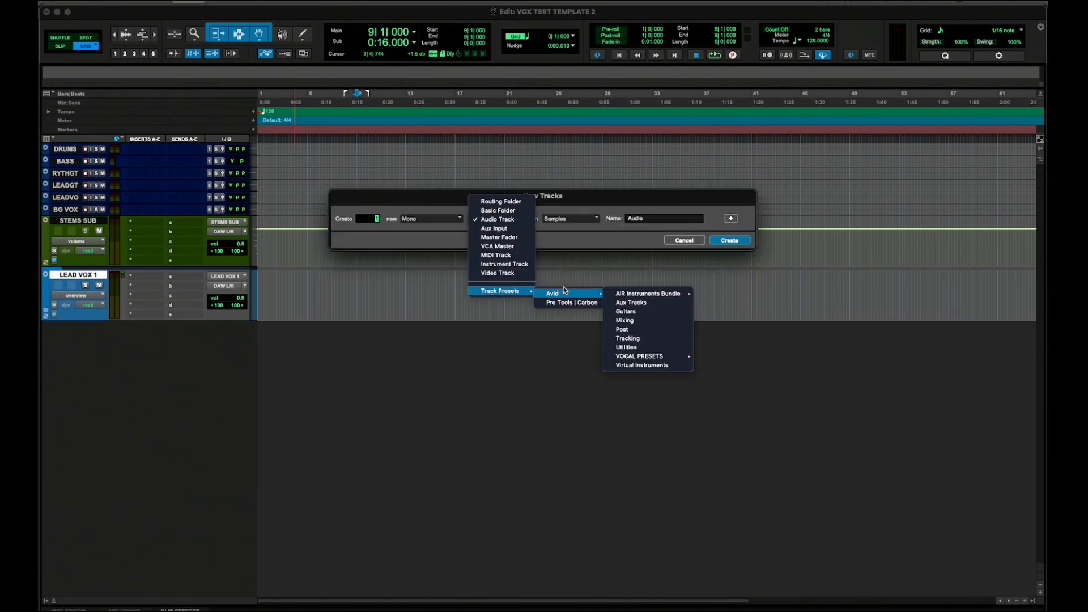
pyautogui.click(673, 357)
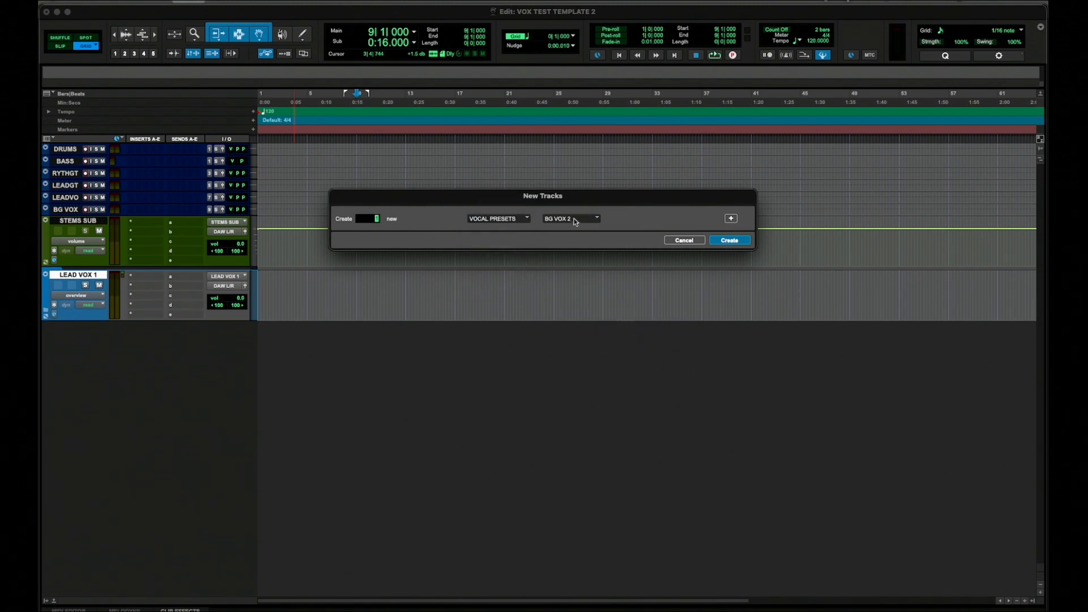
pyautogui.click(631, 208)
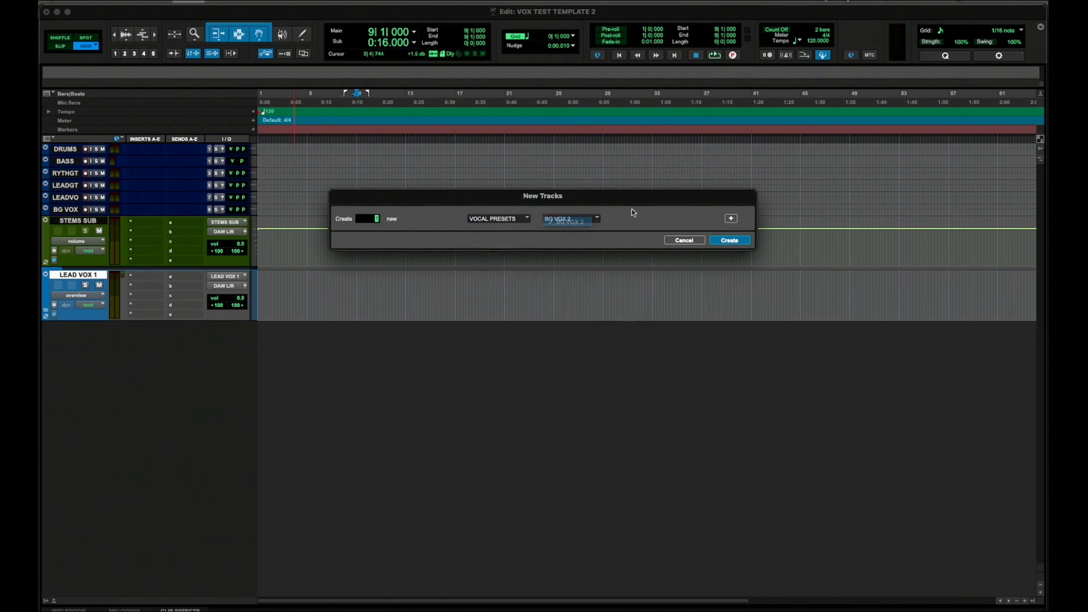
pyautogui.click(729, 240)
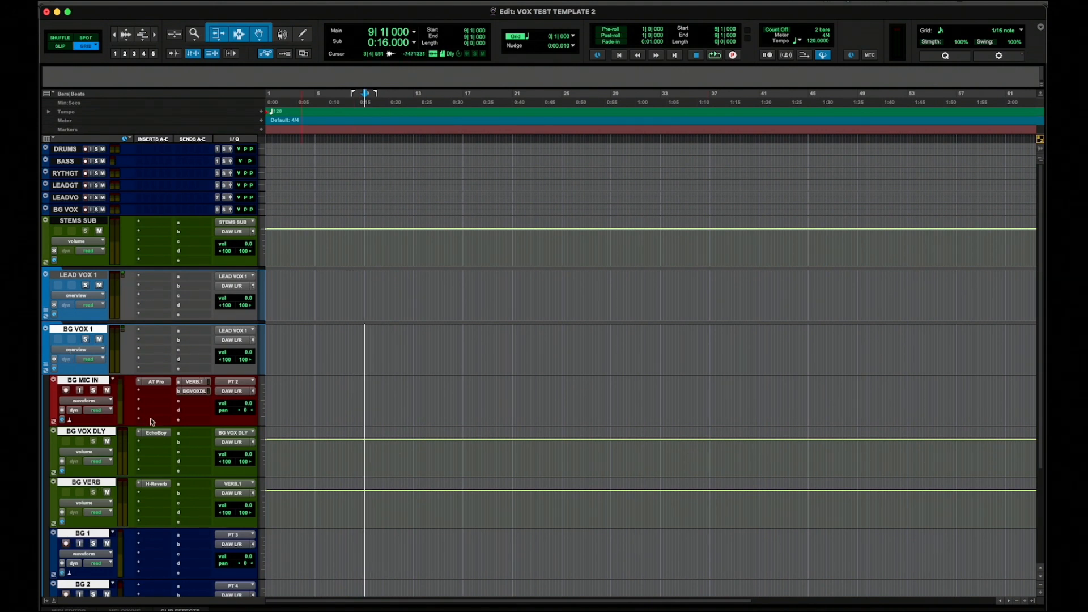
# Check the EchoBoy settings on BG VOX DLY and look over the tracks recalled from the preset
pyautogui.click(154, 434)
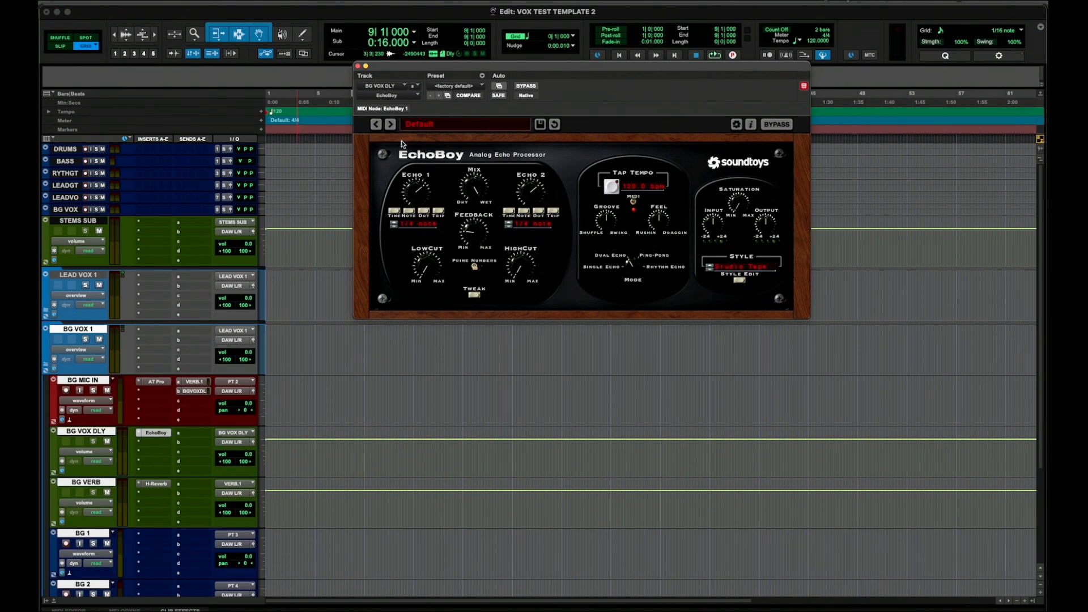
pyautogui.click(358, 66)
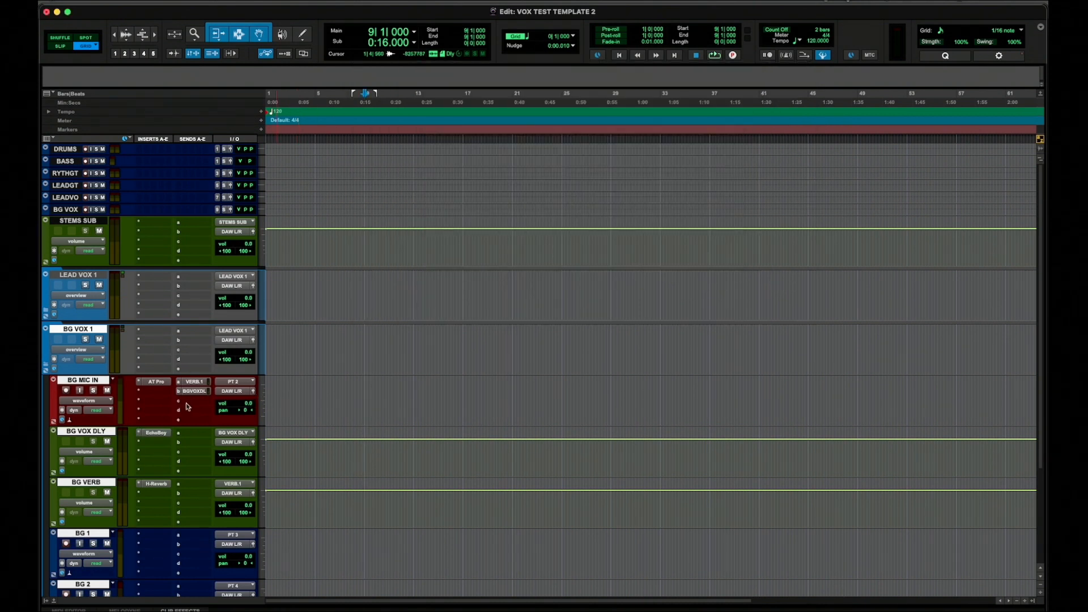
pyautogui.scroll(-4, 120, 485)
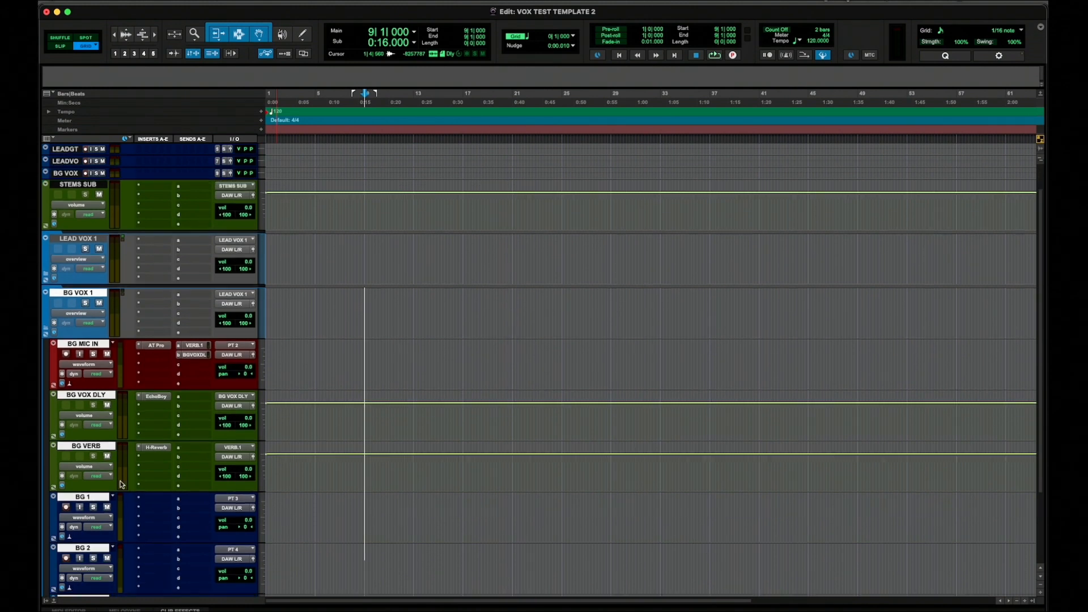
pyautogui.scroll(4, 121, 485)
pyautogui.scroll(-7, 121, 484)
pyautogui.scroll(7, 121, 484)
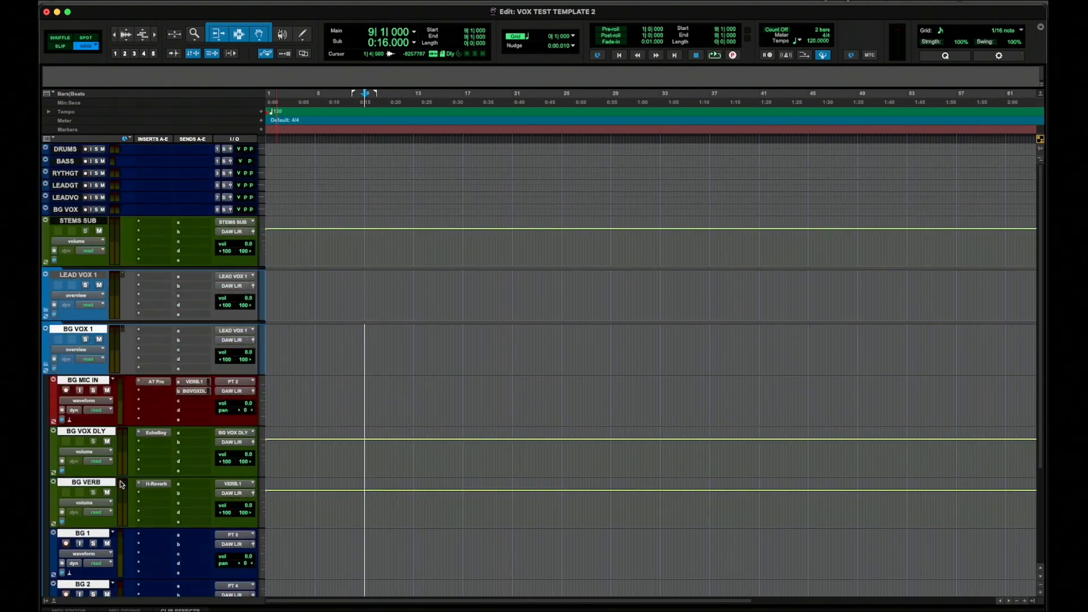